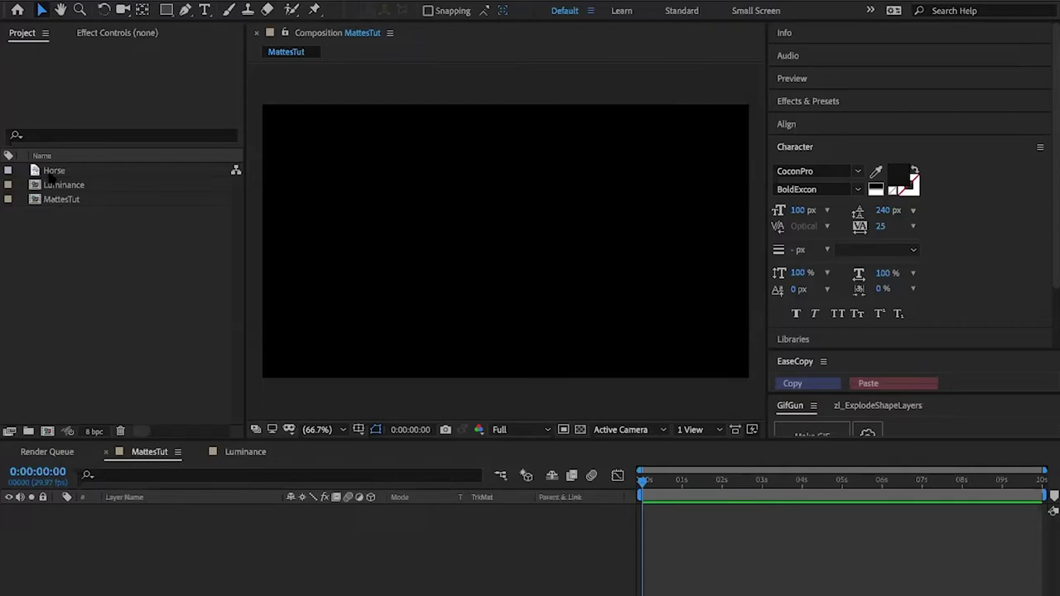
# Add the Horse image to the MattesTut composition and fit it to the composition's width.
pyautogui.click(54, 172)
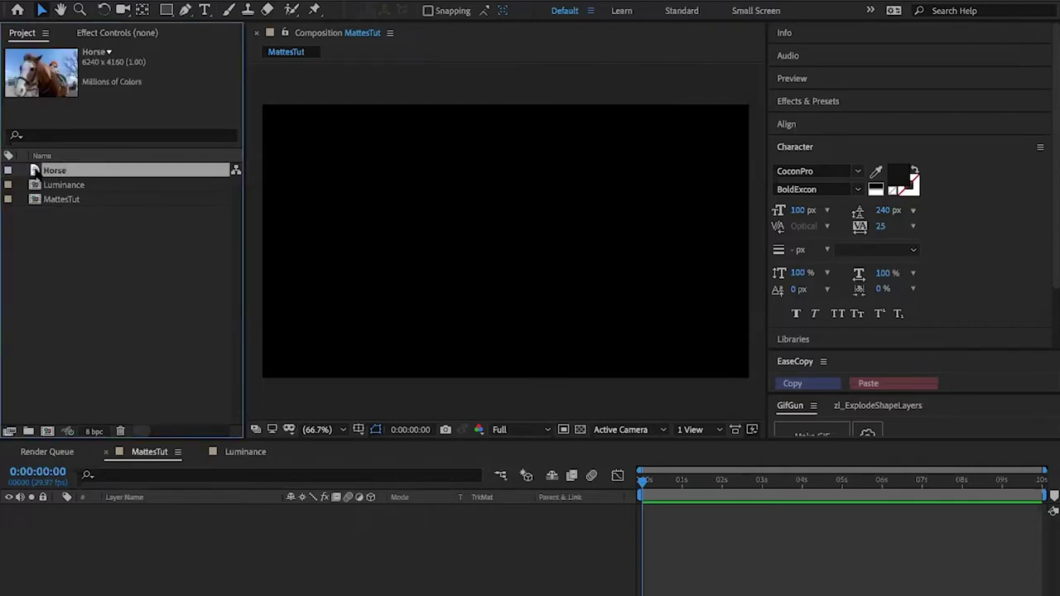
pyautogui.moveTo(34, 172); pyautogui.dragTo(118, 555)
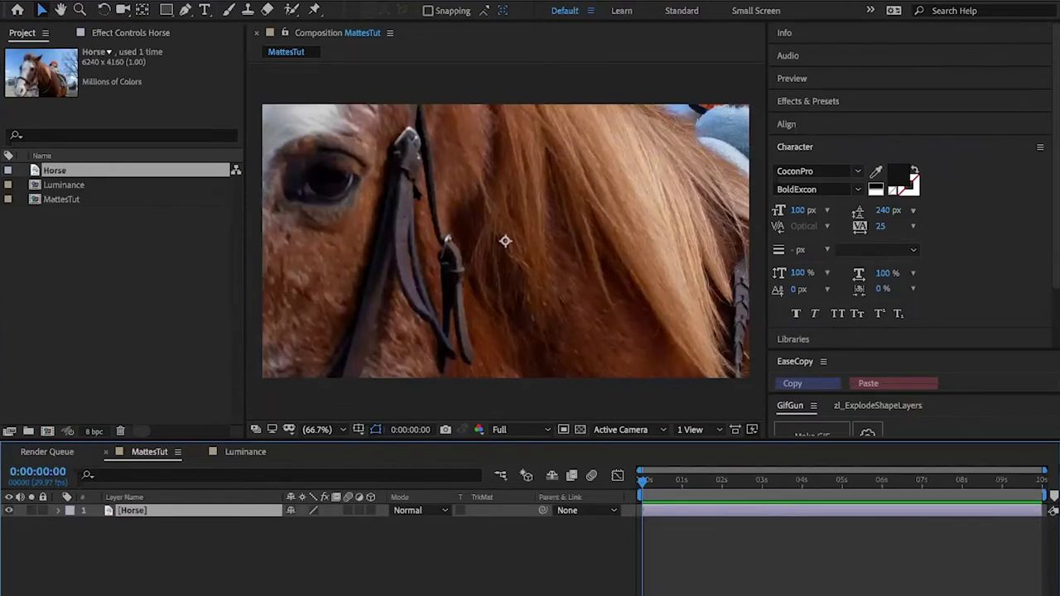
pyautogui.rightClick(416, 249)
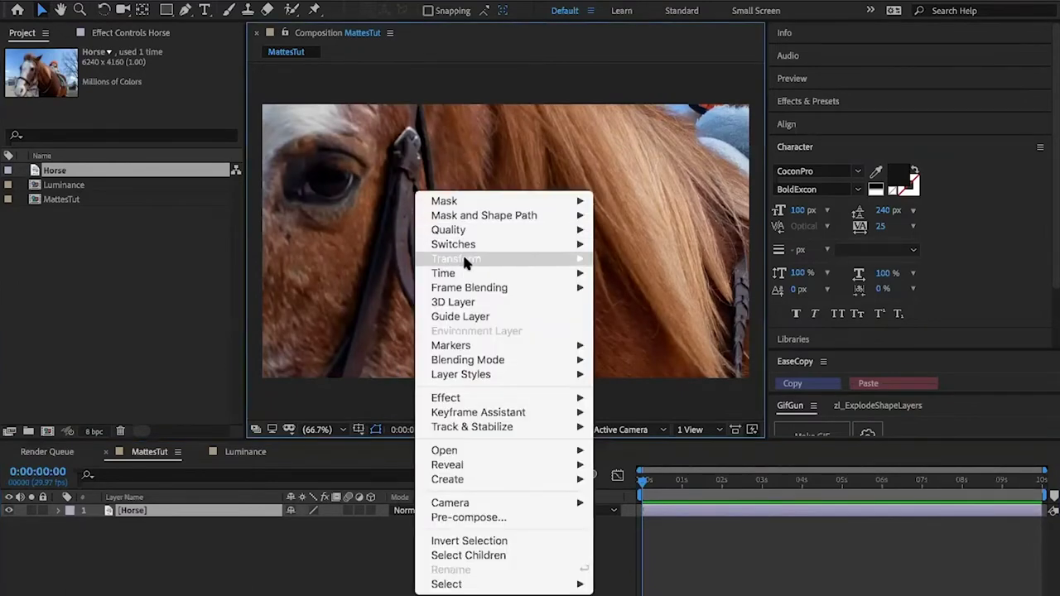
pyautogui.moveTo(465, 259)
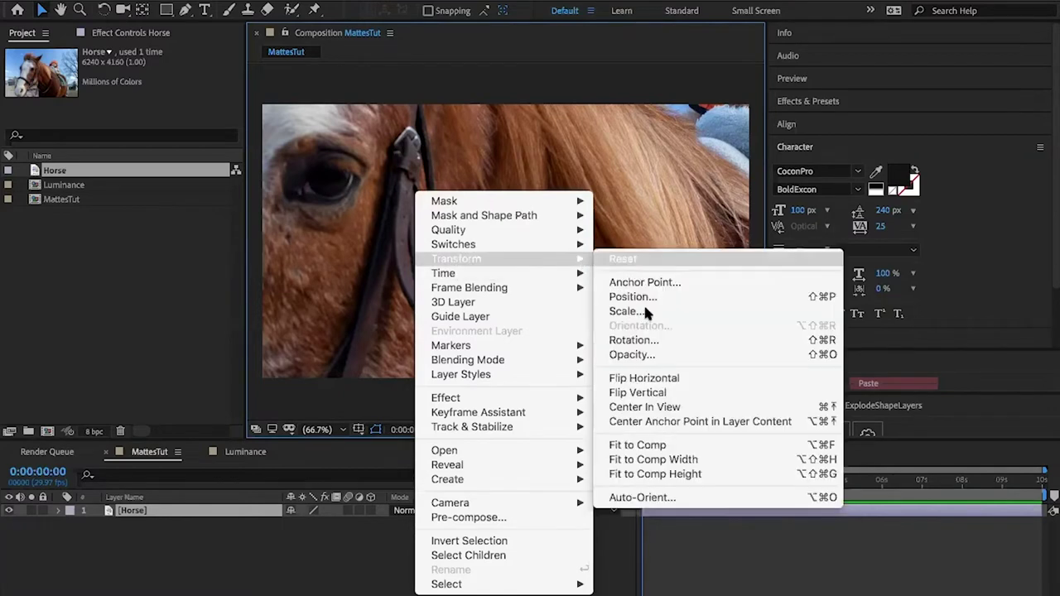
pyautogui.click(661, 460)
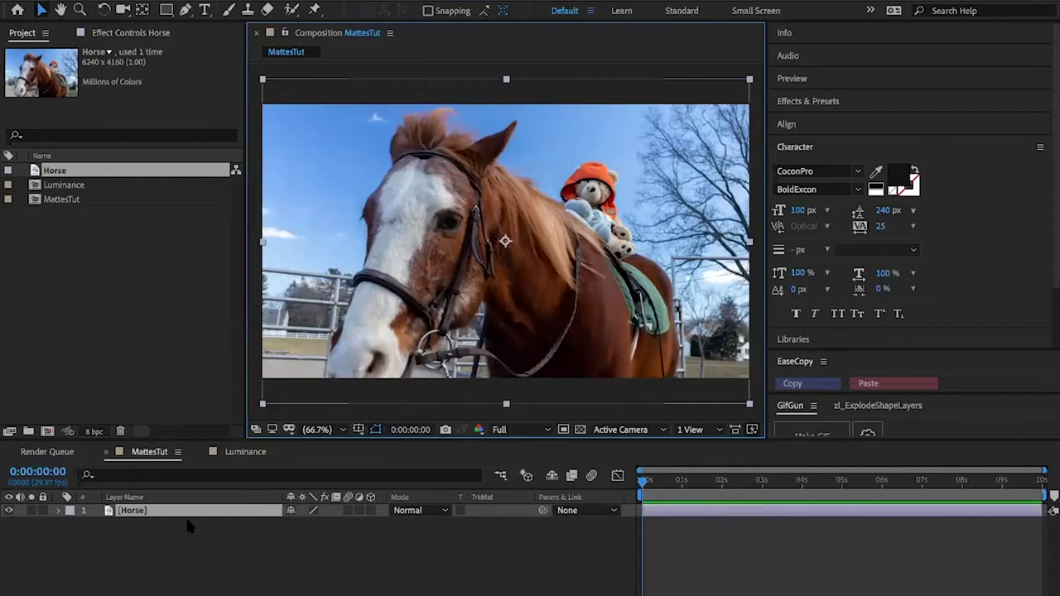
# Draw a white circle about 585 px wide over the horse's head as a new shape layer with the Ellipse tool.
pyautogui.click(139, 580)
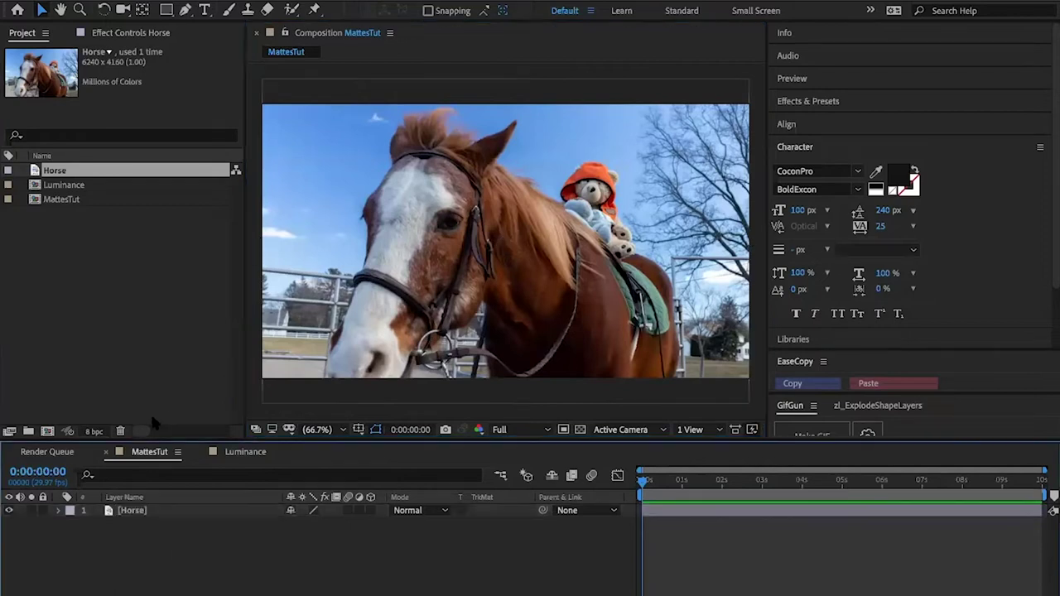
pyautogui.click(166, 9)
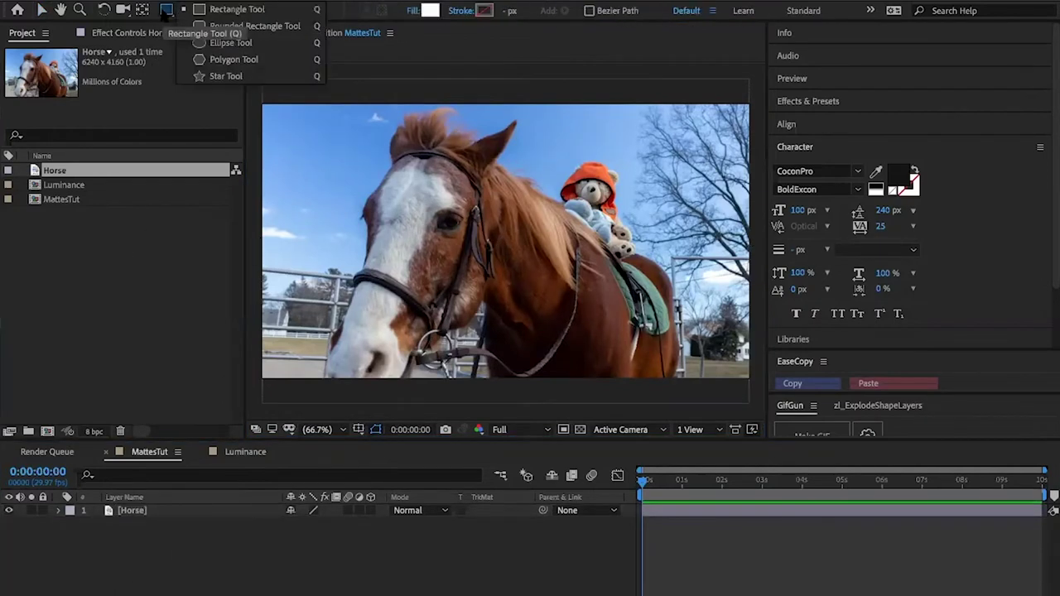
pyautogui.click(198, 42)
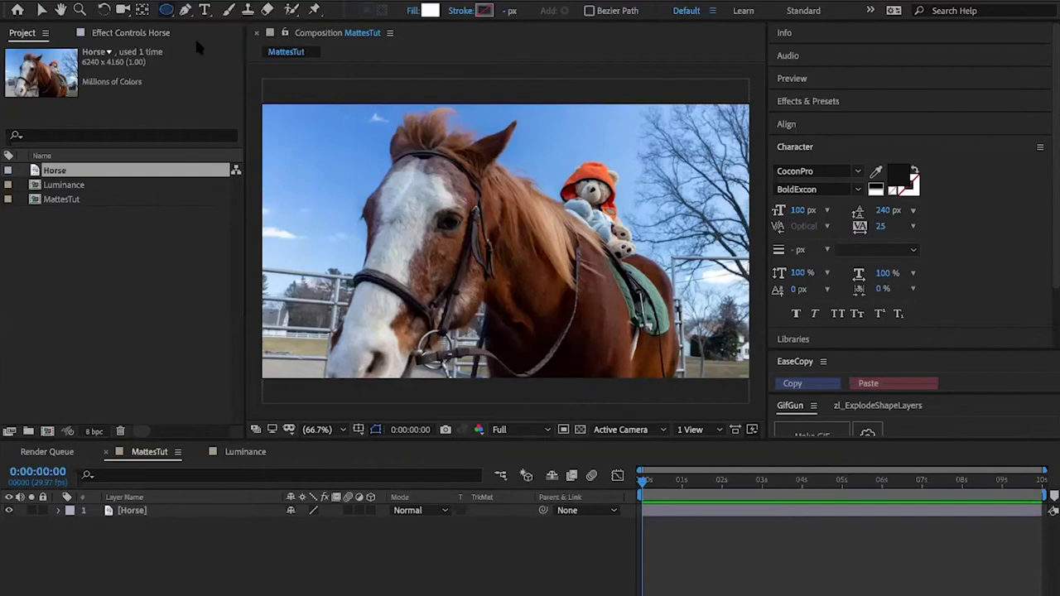
pyautogui.click(415, 217)
pyautogui.moveTo(415, 217); pyautogui.dragTo(491, 292)
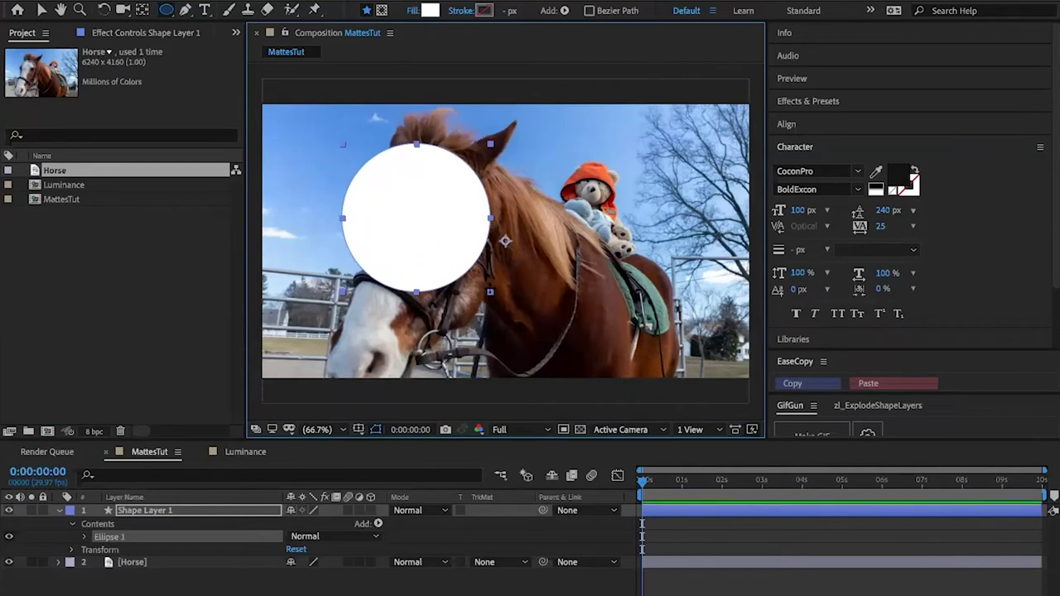
# Duplicate the white circle's shape layer and change the copy's fill to bright yellow.
pyautogui.click(158, 511)
pyautogui.hotkey('ctrl', 'd')
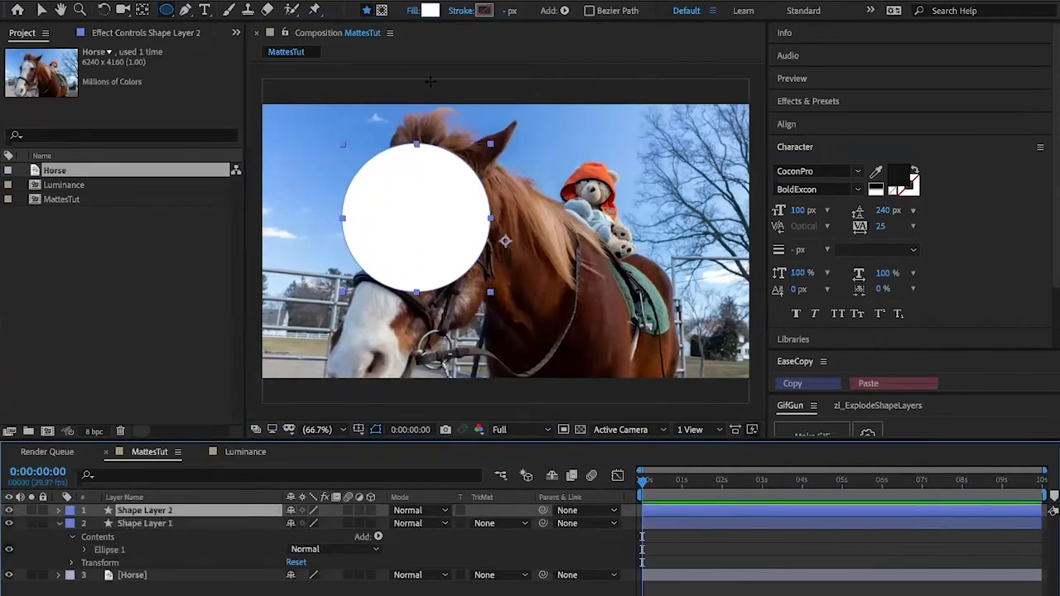
pyautogui.click(430, 10)
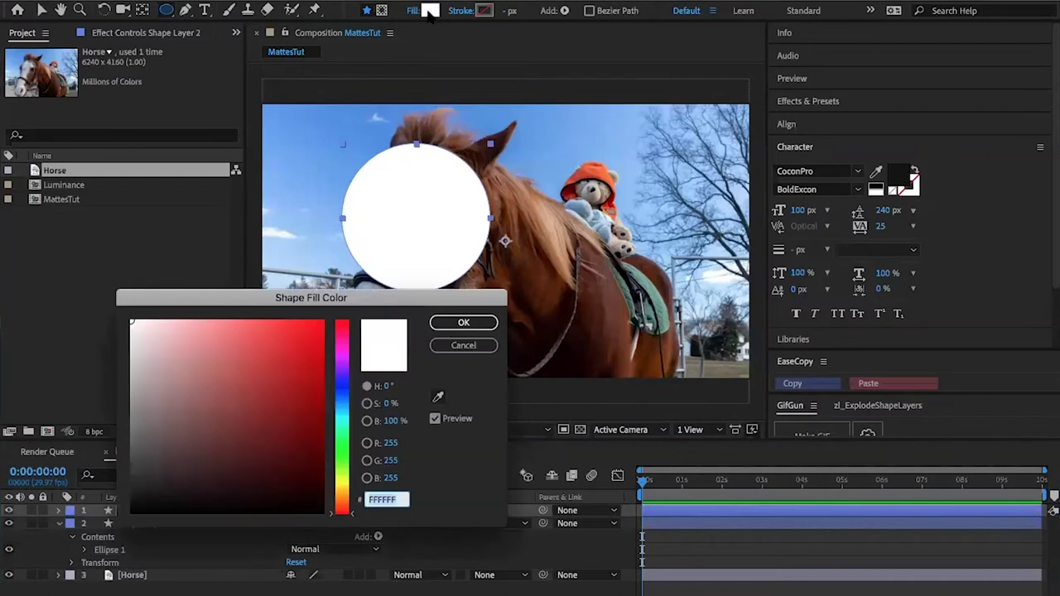
pyautogui.click(341, 481)
pyautogui.click(343, 481)
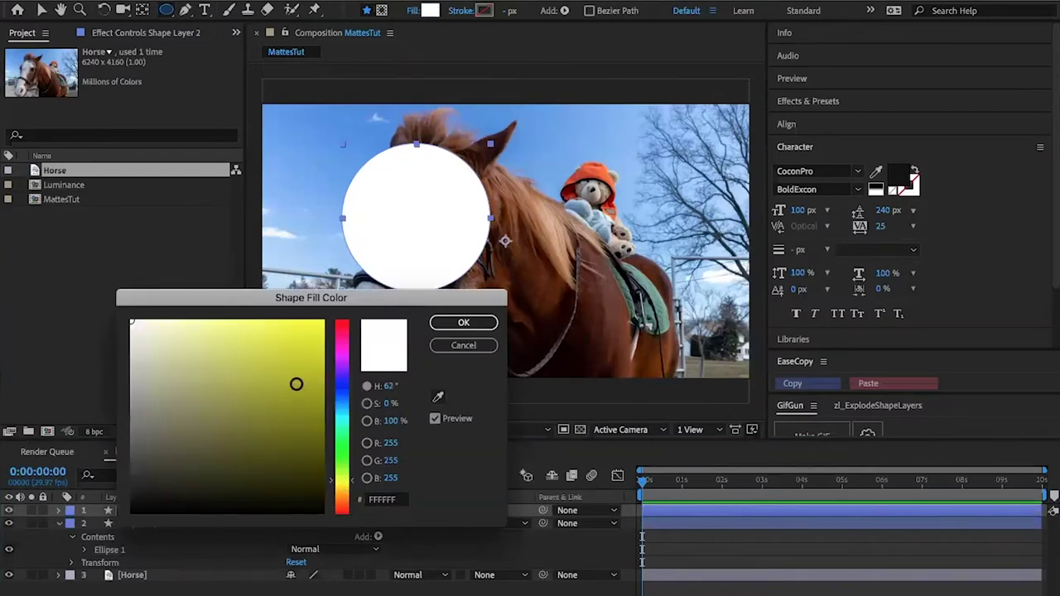
pyautogui.moveTo(297, 385)
pyautogui.mouseDown()
pyautogui.moveTo(303, 343)
pyautogui.moveTo(393, 300)
pyautogui.mouseUp()
pyautogui.click(464, 323)
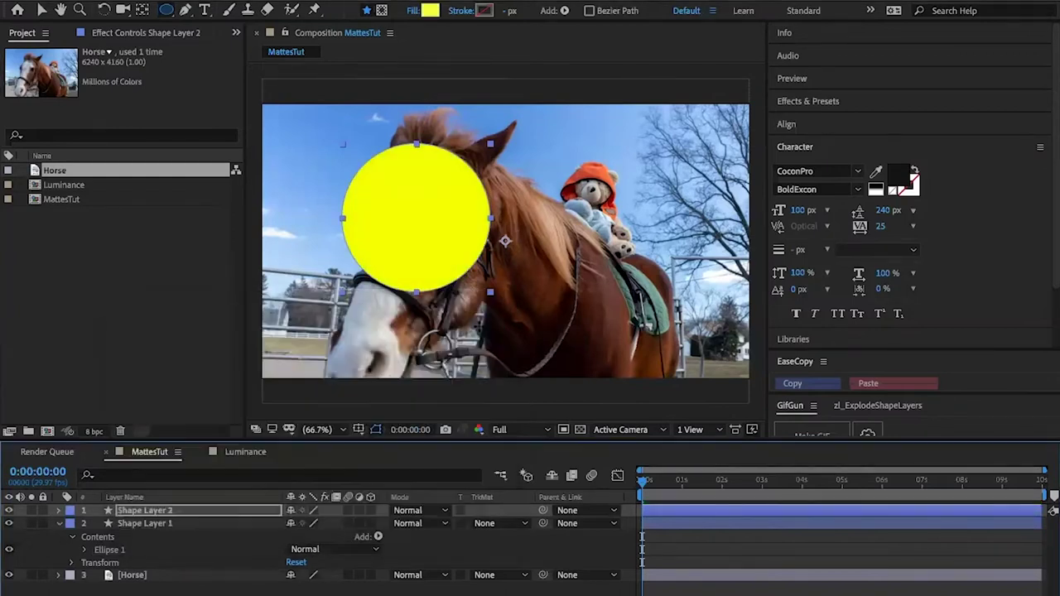
# Move the yellow circle beside the white one, over the teddy bear, and rename its layer Yellow.
pyautogui.press('v')
pyautogui.moveTo(449, 247); pyautogui.dragTo(625, 239)
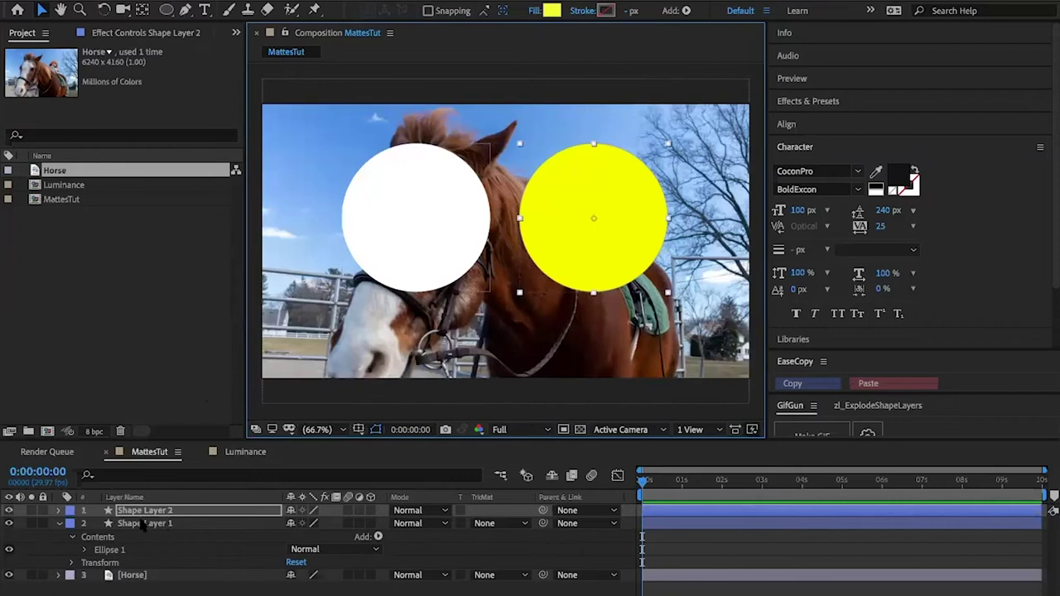
pyautogui.click(145, 511)
pyautogui.press('Return')
pyautogui.write('Yellow')
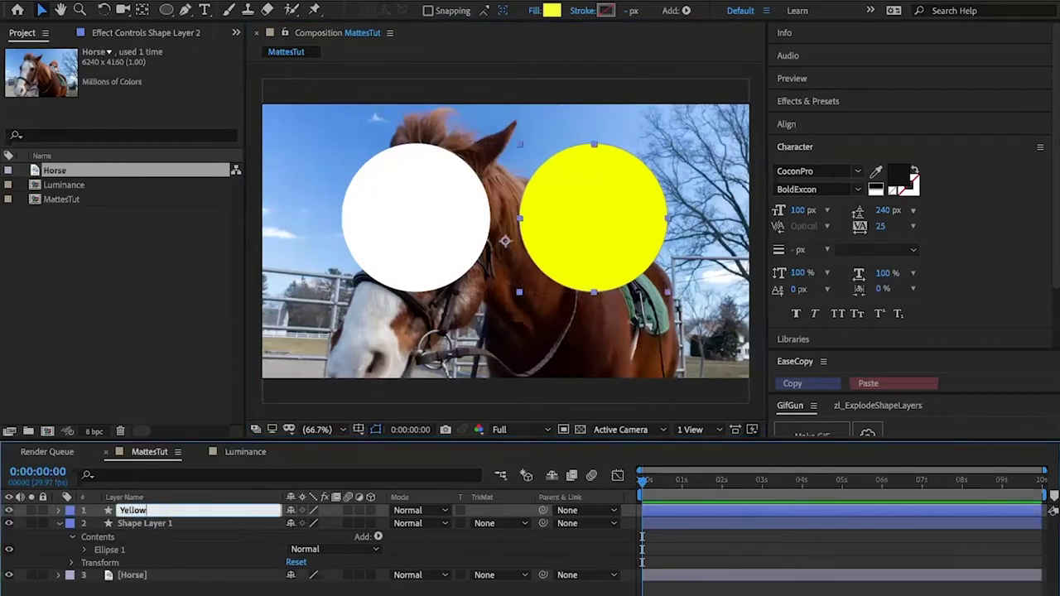
pyautogui.press('Return')
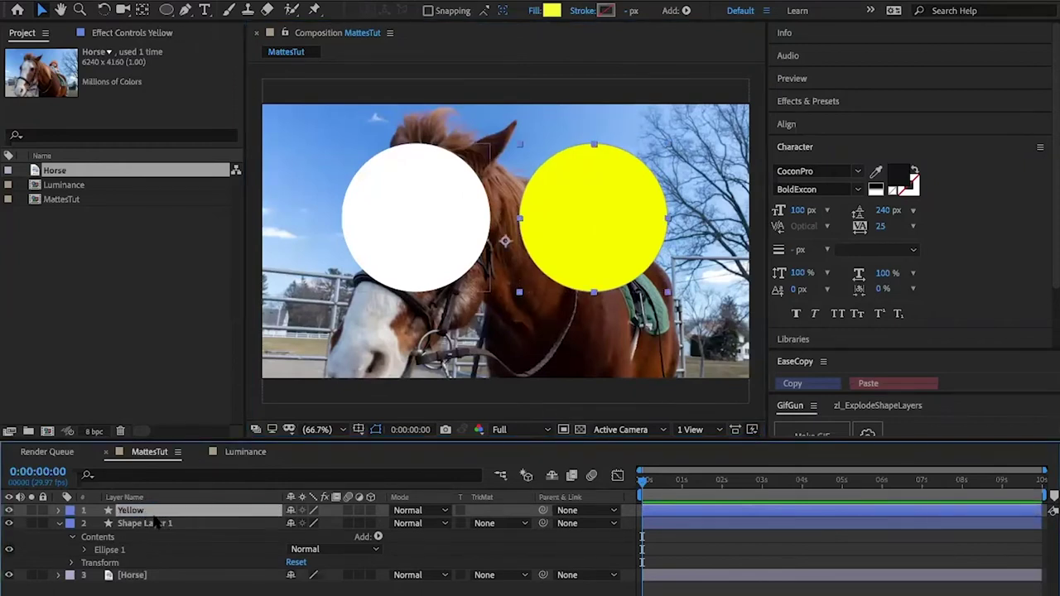
# Rename the white circle's shape layer as White circle.
pyautogui.click(153, 524)
pyautogui.press('Return')
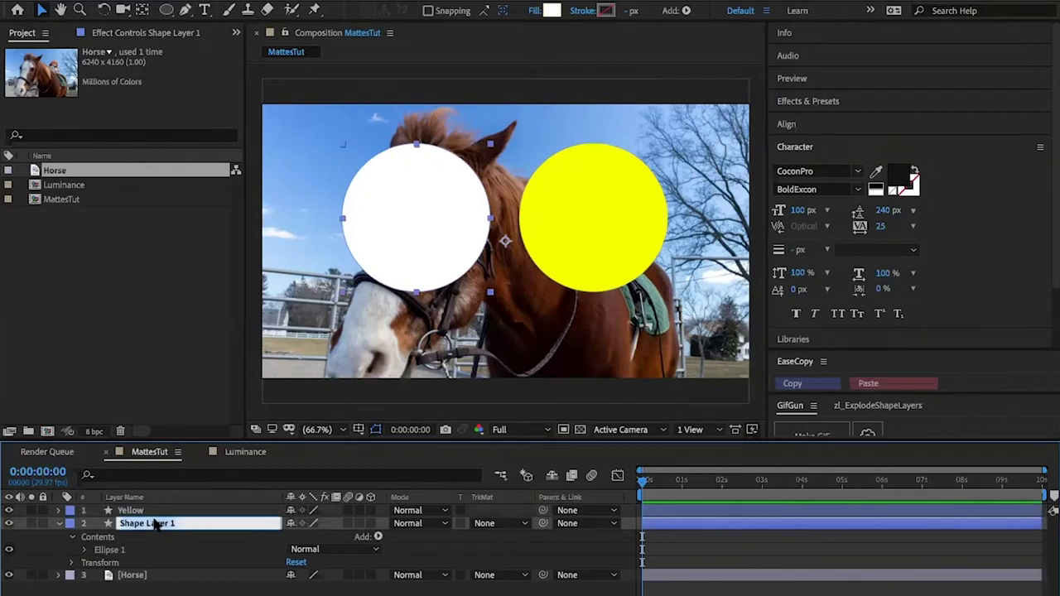
pyautogui.write('White')
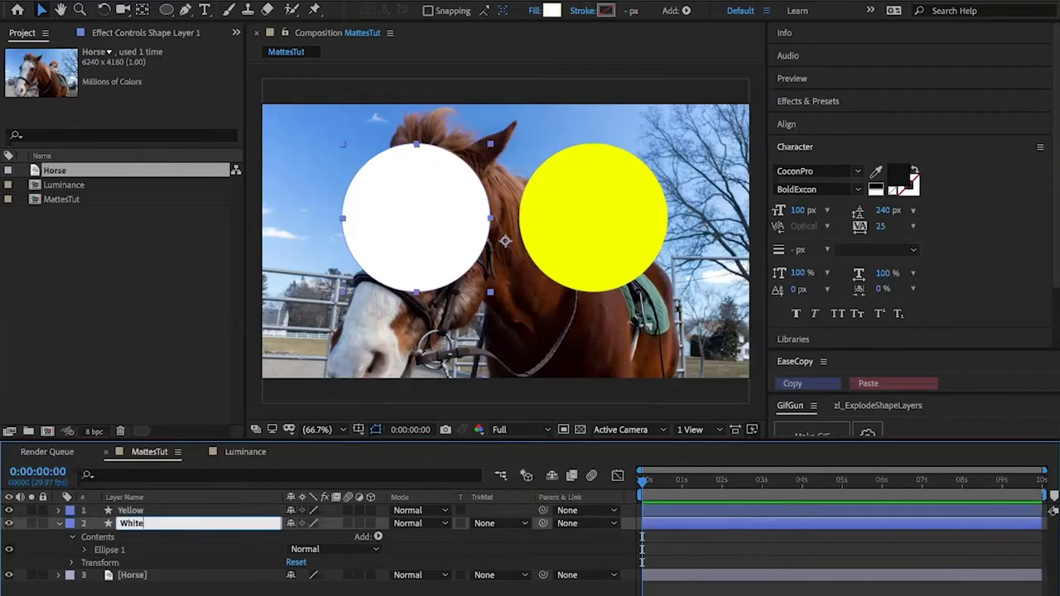
pyautogui.write(' circle')
pyautogui.press('Return')
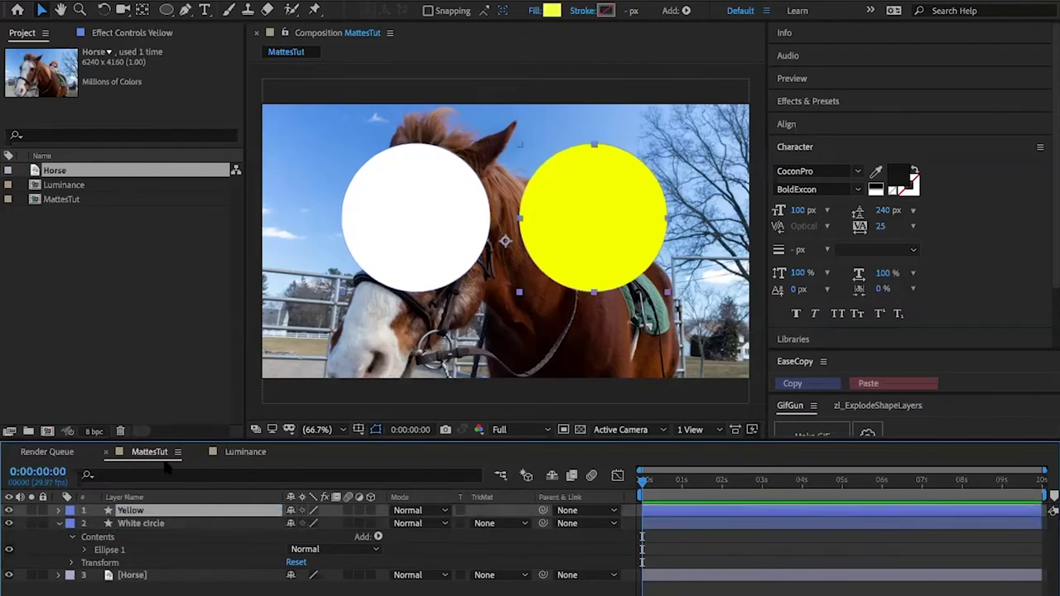
# Extend the name of the Yellow layer to Yellow circle and deselect all layers.
pyautogui.hotkey('ctrl', 'Up')
pyautogui.press('Return')
pyautogui.write('c')
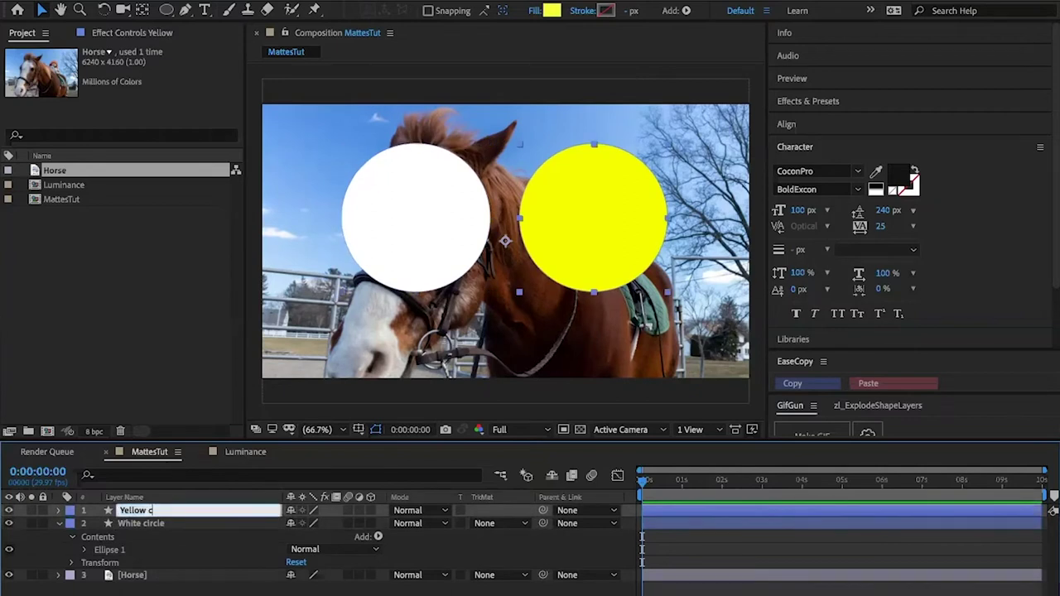
pyautogui.write('ircle')
pyautogui.press('Return')
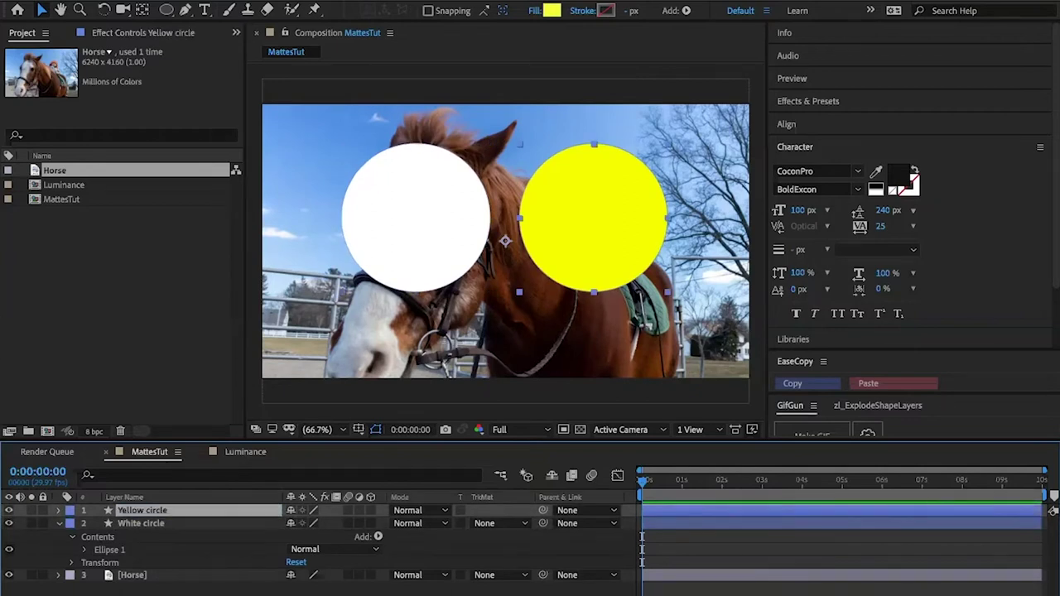
pyautogui.press('F2')
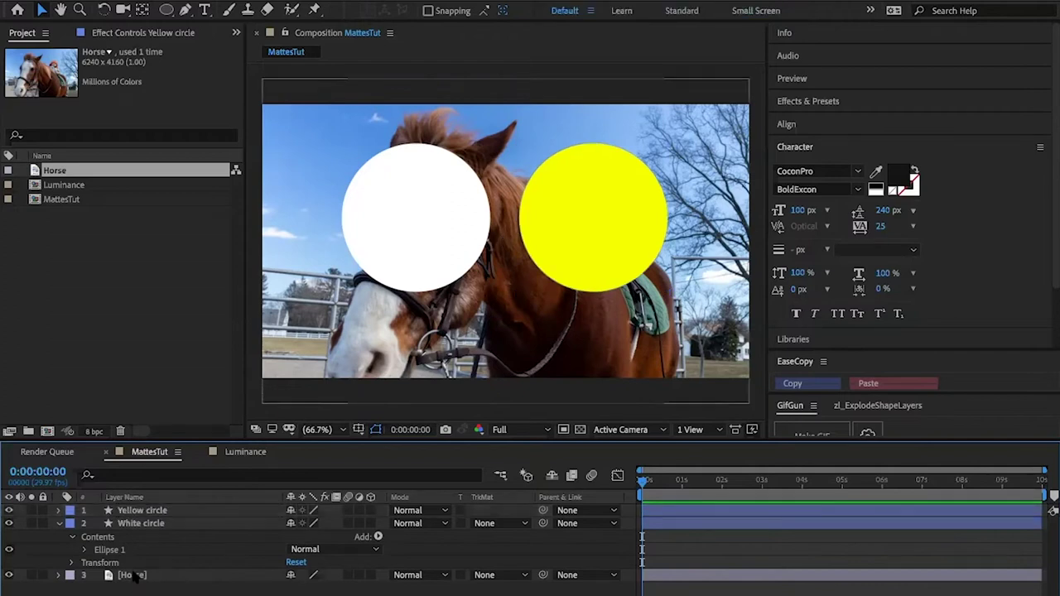
# Duplicate the Horse layer and place the copy directly below the Yellow circle layer.
pyautogui.click(132, 575)
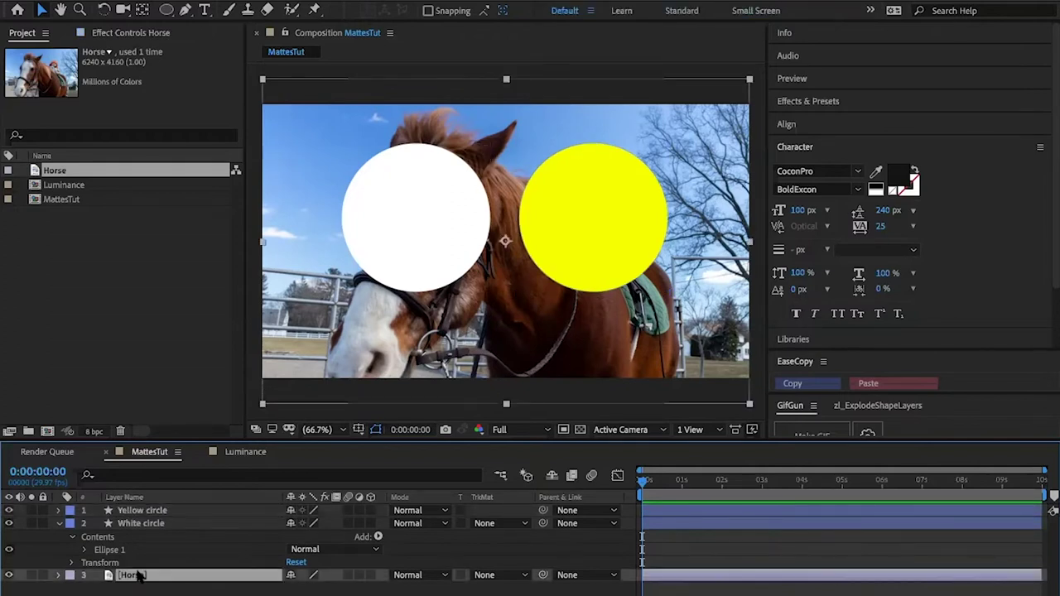
pyautogui.hotkey('ctrl', 'd')
pyautogui.moveTo(137, 574); pyautogui.dragTo(142, 520)
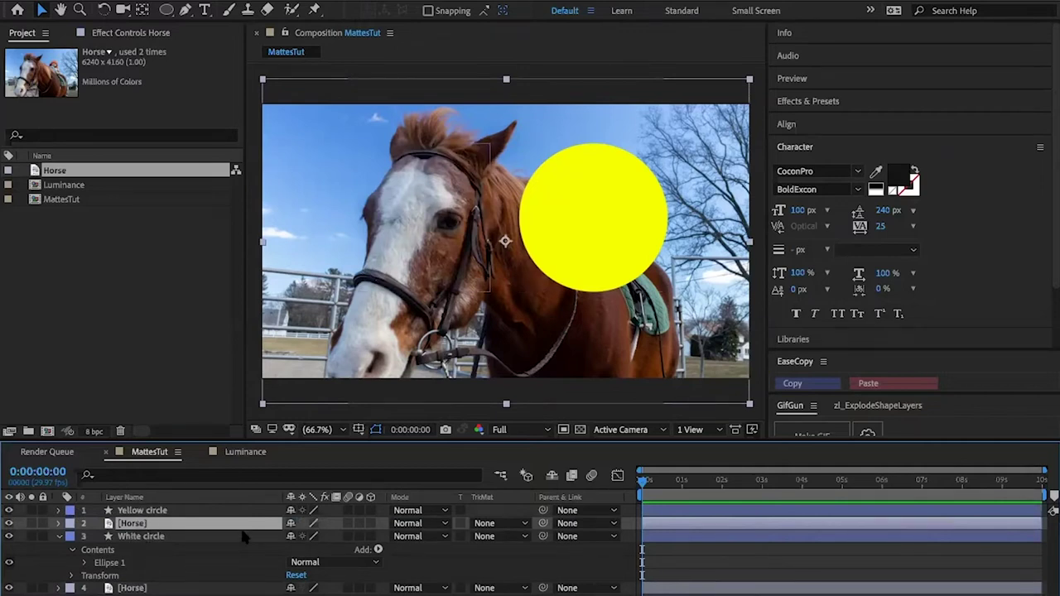
# Set the upper Horse layer's track matte to Alpha Matte "Yellow circle" and the bottom Horse layer's to Luma Matte "White circle".
pyautogui.click(490, 524)
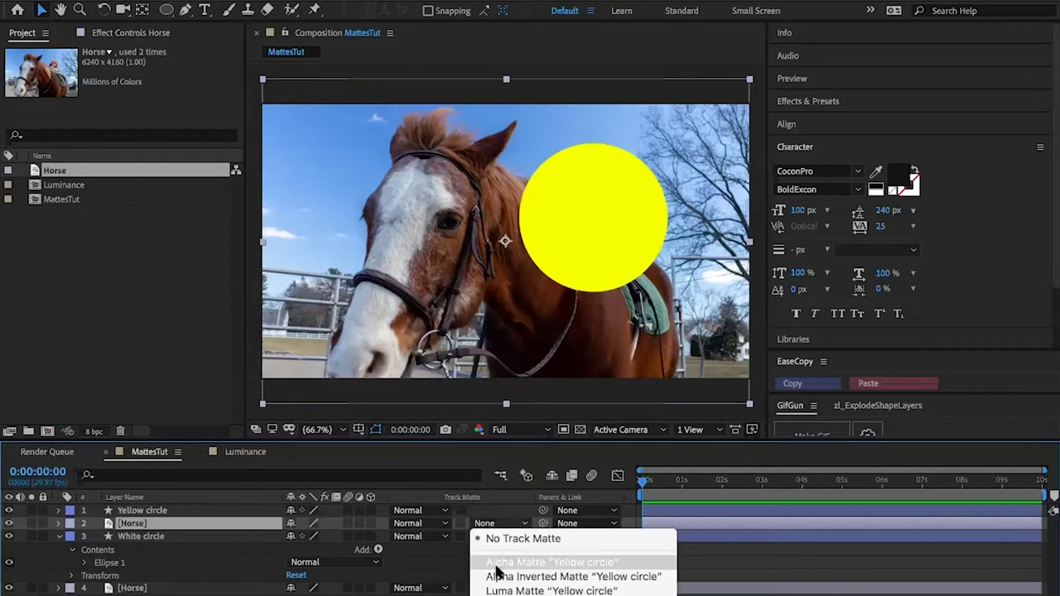
pyautogui.click(498, 564)
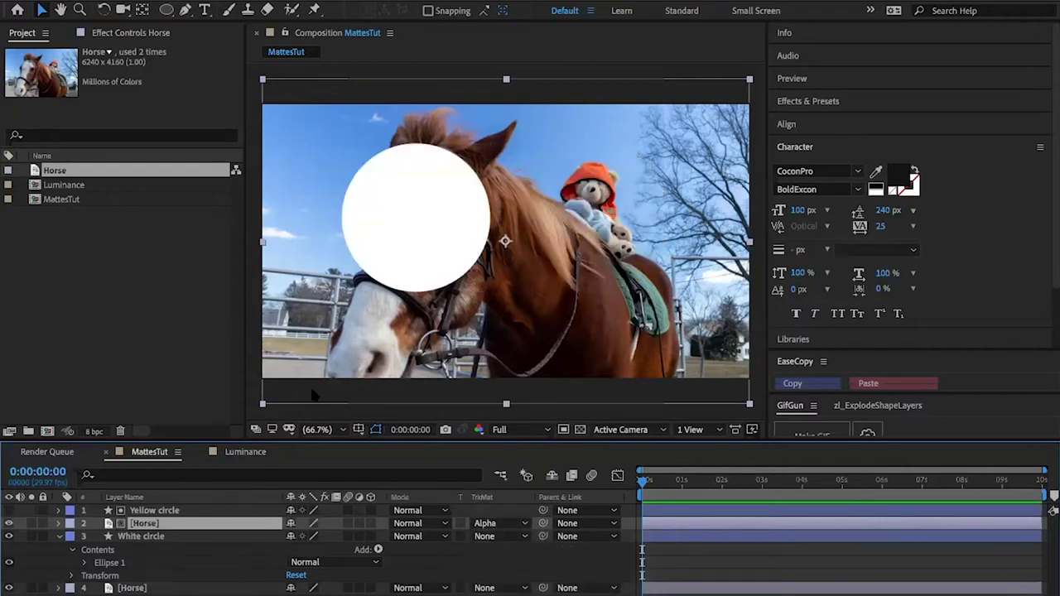
pyautogui.click(495, 588)
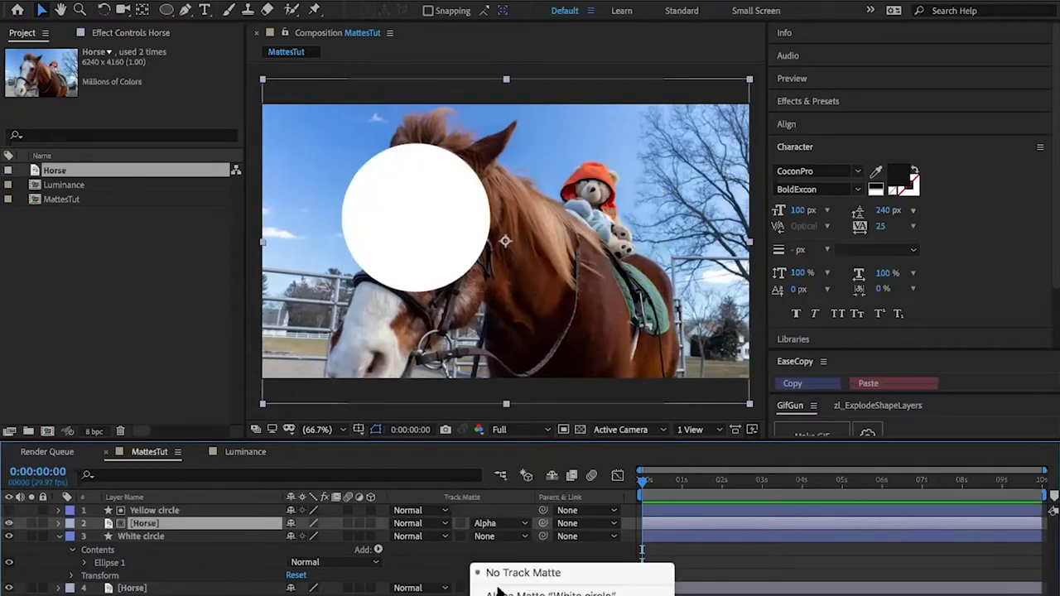
pyautogui.click(530, 595)
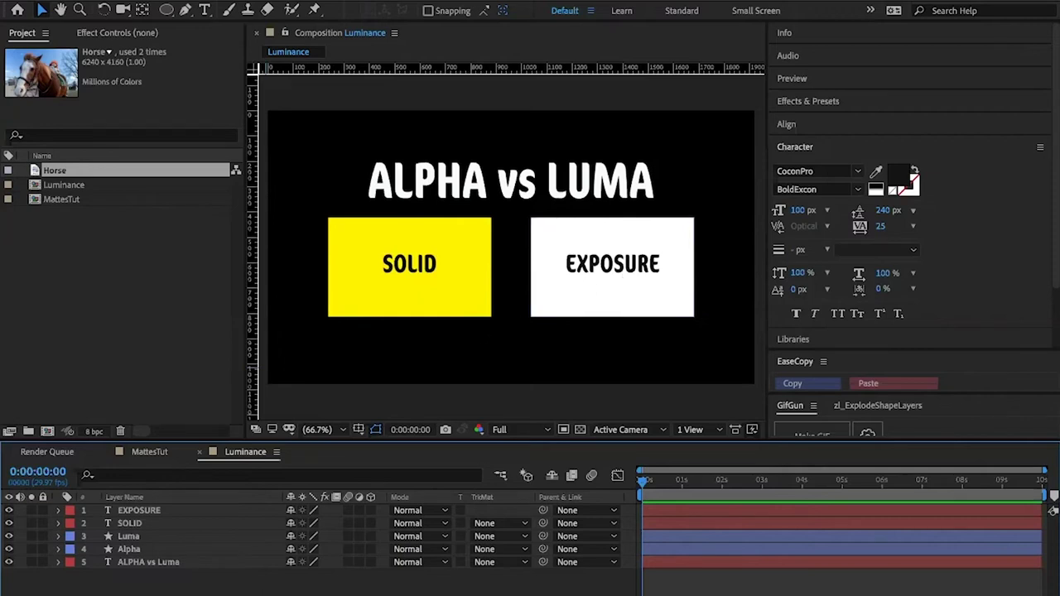
# Return to the MattesTut composition and reveal the White circle layer's modified properties, down to its Fill 1.
pyautogui.click(142, 453)
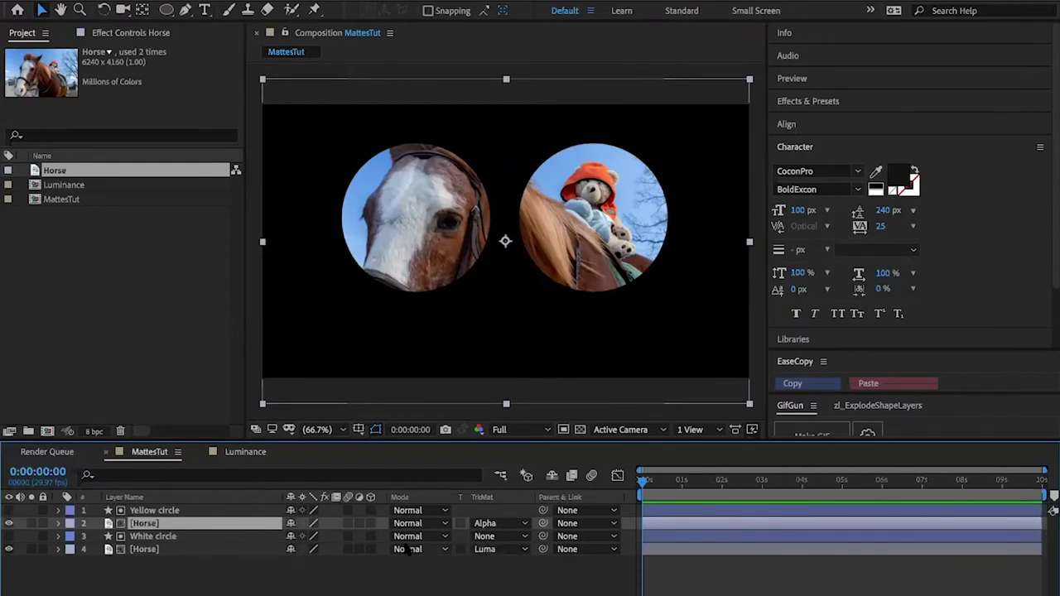
pyautogui.click(141, 550)
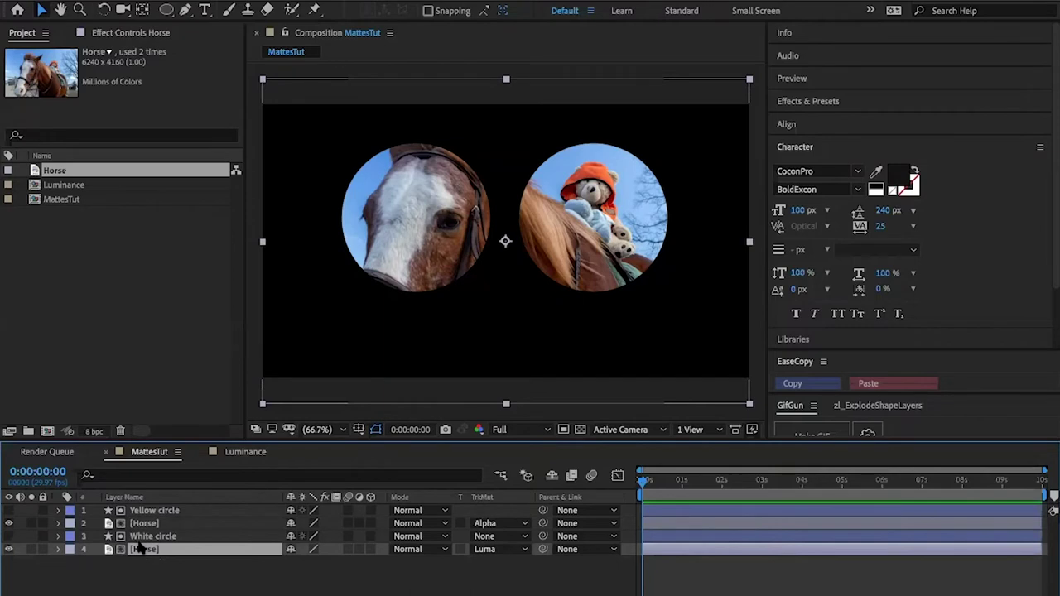
pyautogui.click(153, 536)
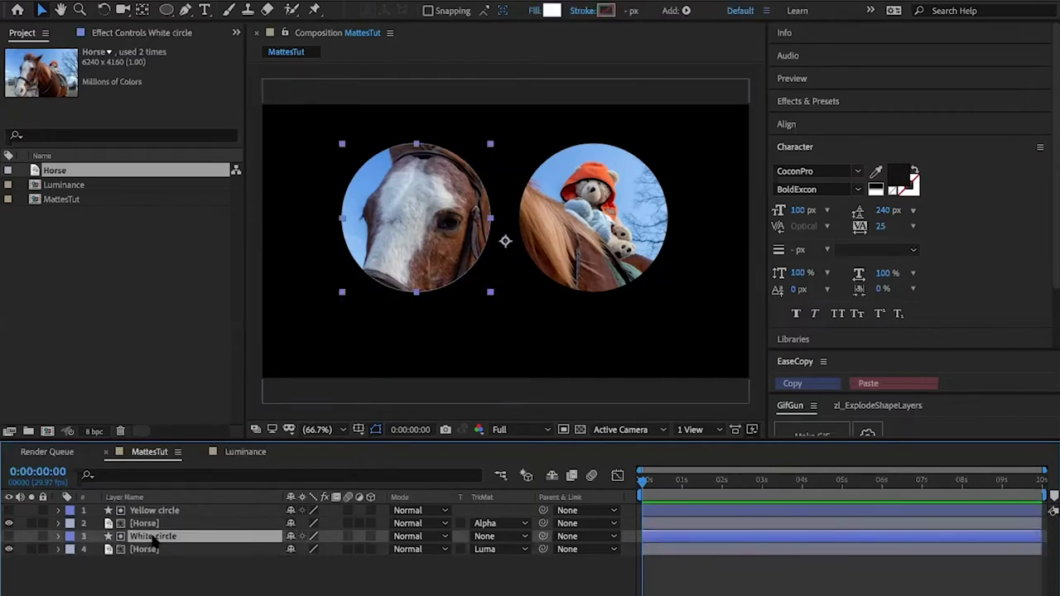
pyautogui.press('u')
pyautogui.press('u')
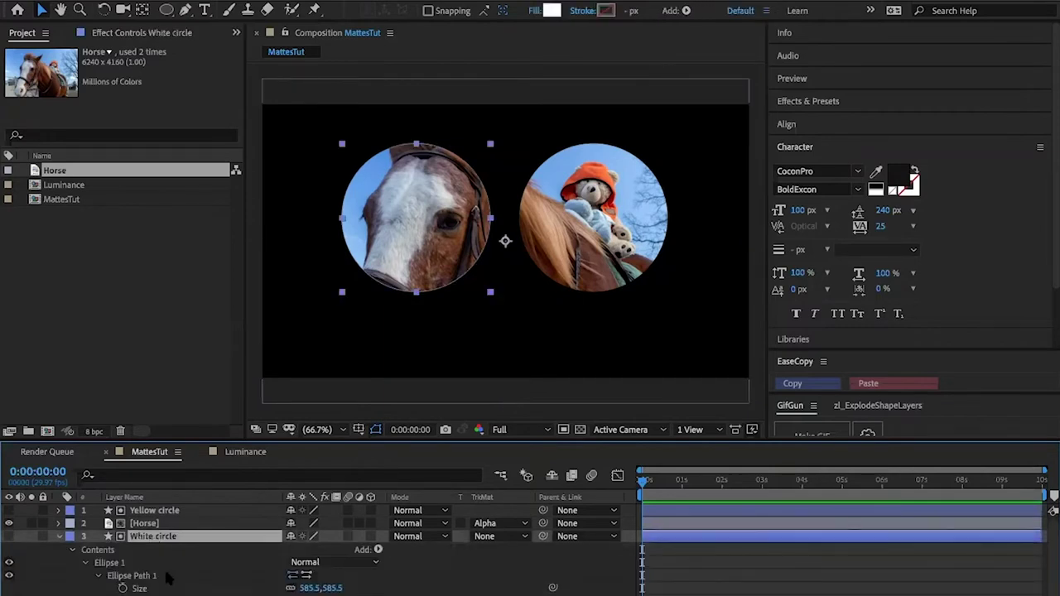
pyautogui.scroll(-2, 828, 546)
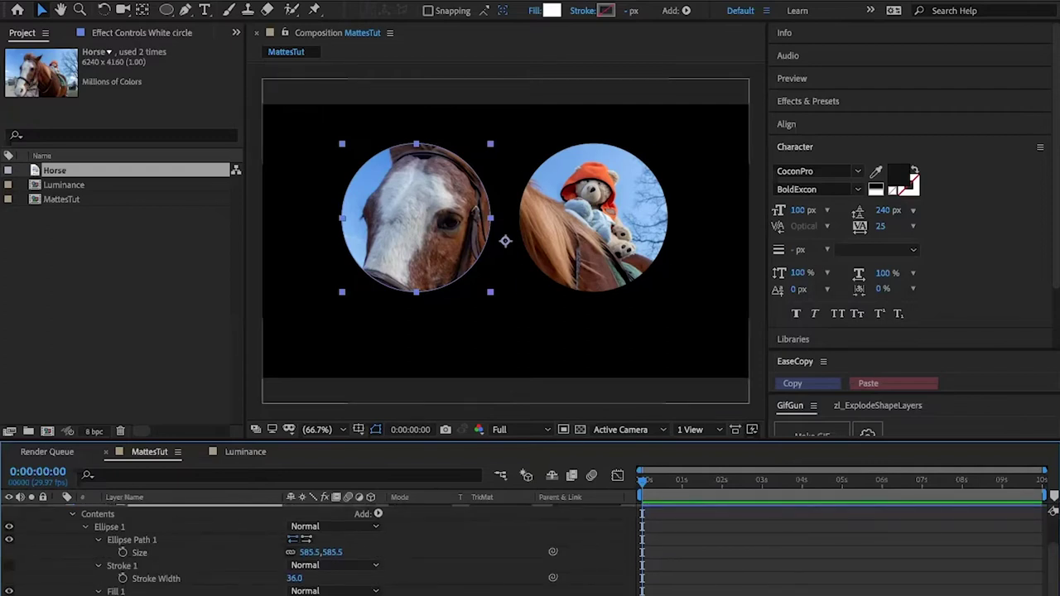
# Try darker greys for the White circle's fill colour, restore it to white FFFFFF and collapse the layer.
pyautogui.click(295, 594)
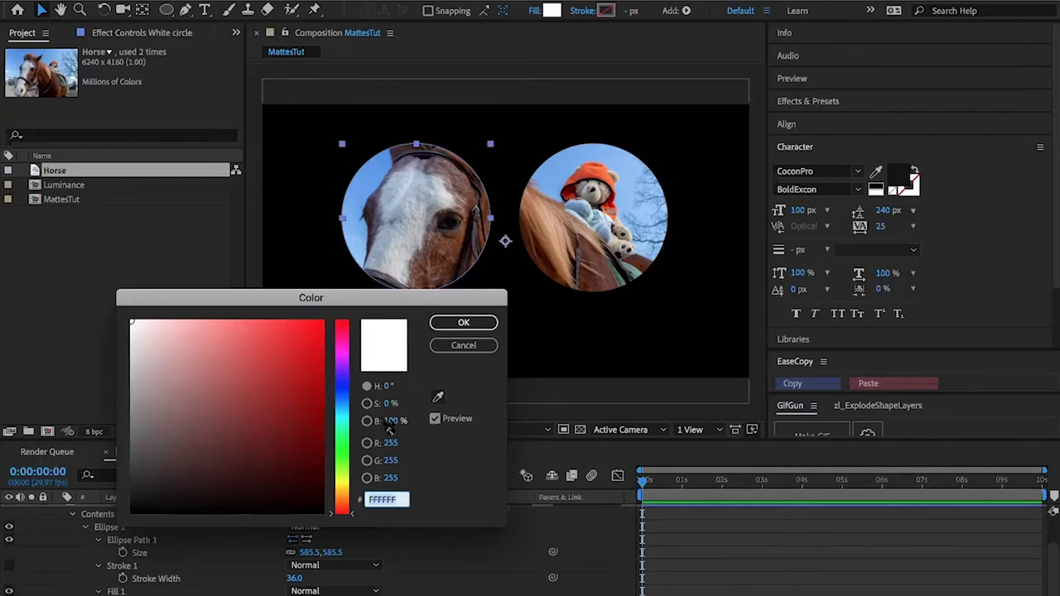
pyautogui.click(133, 363)
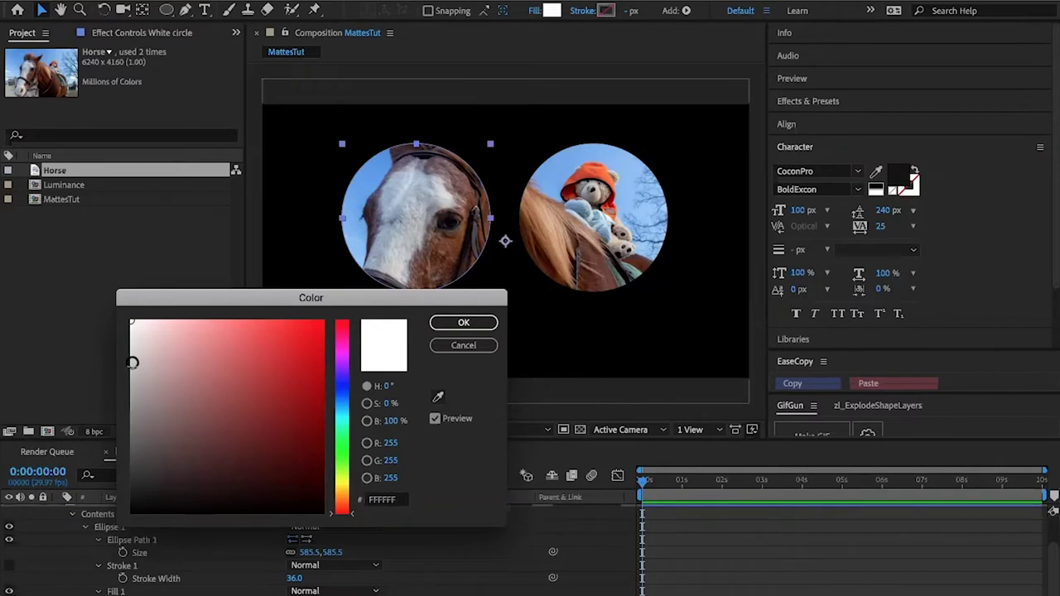
pyautogui.moveTo(133, 362)
pyautogui.mouseDown()
pyautogui.moveTo(125, 502)
pyautogui.moveTo(130, 320)
pyautogui.mouseUp()
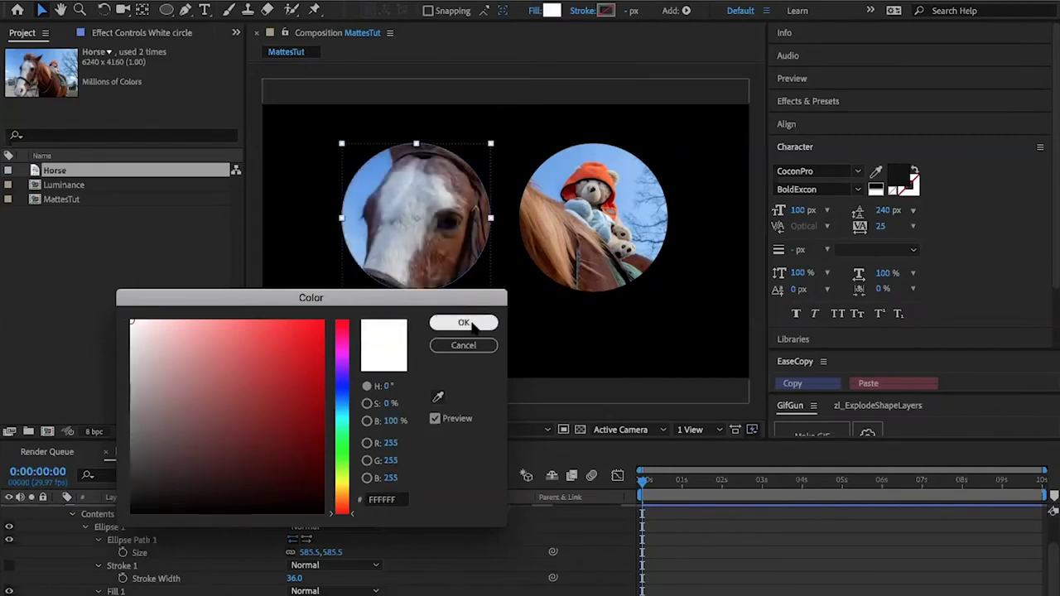
pyautogui.click(465, 323)
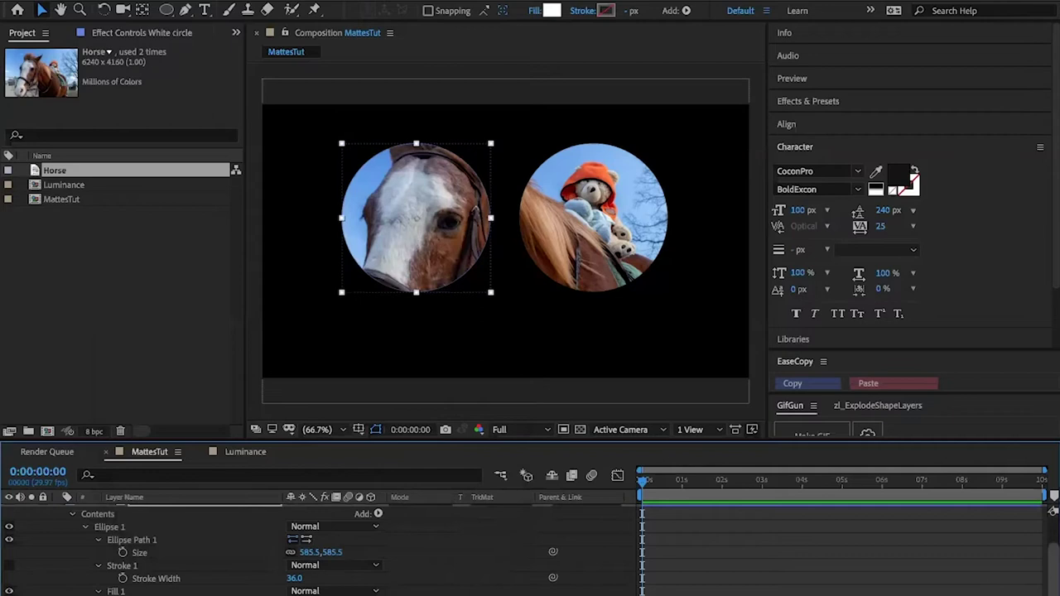
pyautogui.scroll(3, 64, 552)
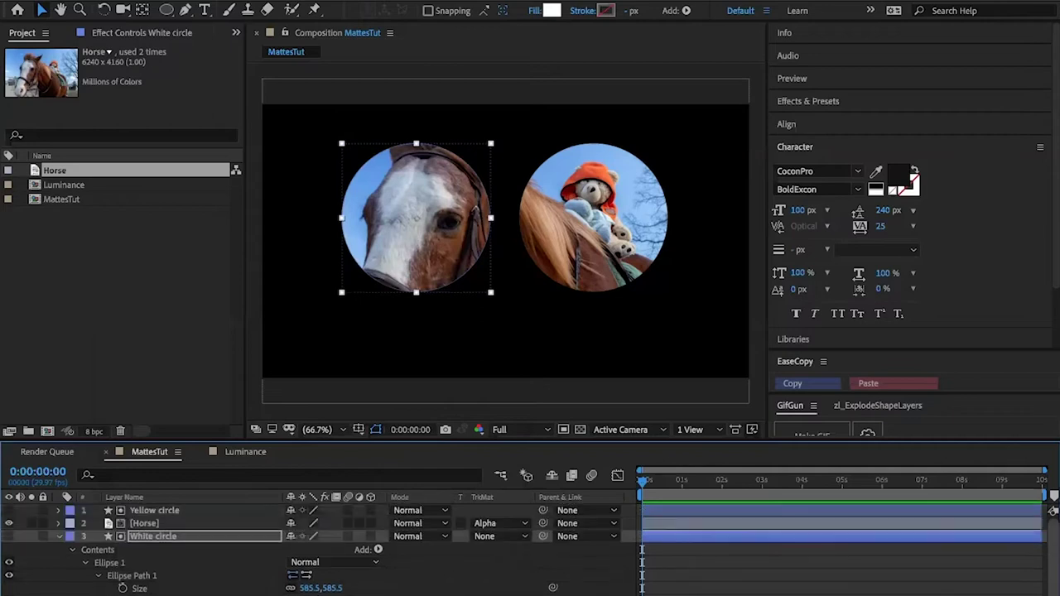
pyautogui.click(58, 536)
# Test lower opacity on the Yellow circle layer, return it to 100% and collapse the layer.
pyautogui.click(154, 511)
pyautogui.press('t')
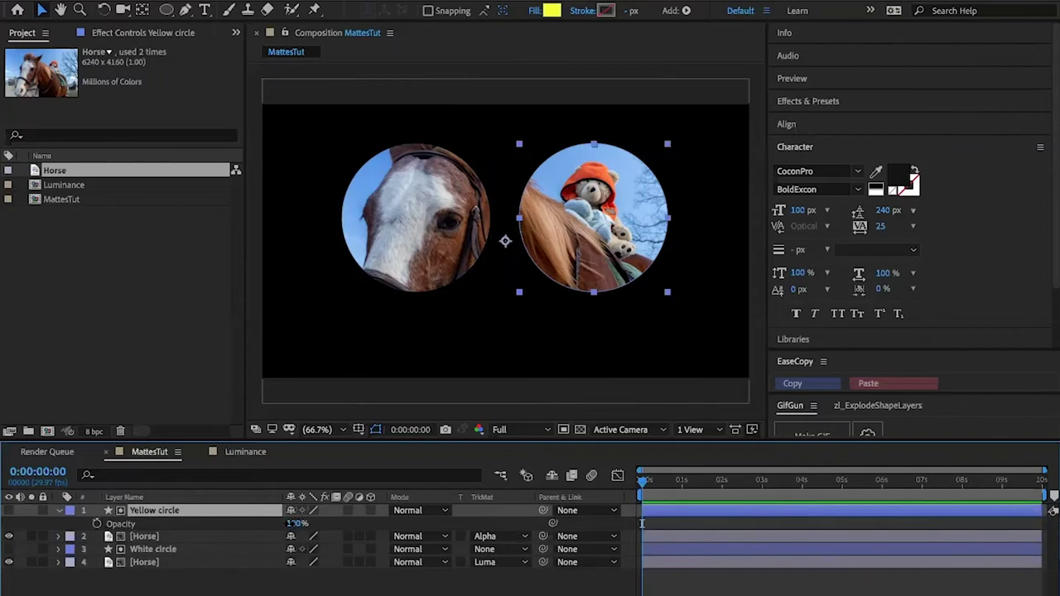
pyautogui.moveTo(292, 524); pyautogui.dragTo(323, 522)
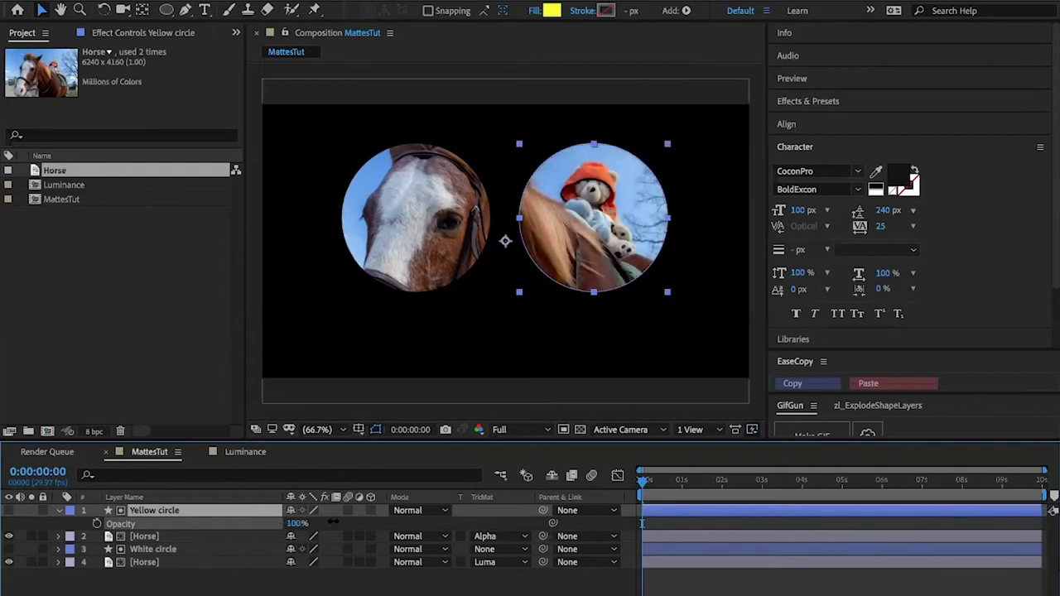
pyautogui.press('Return')
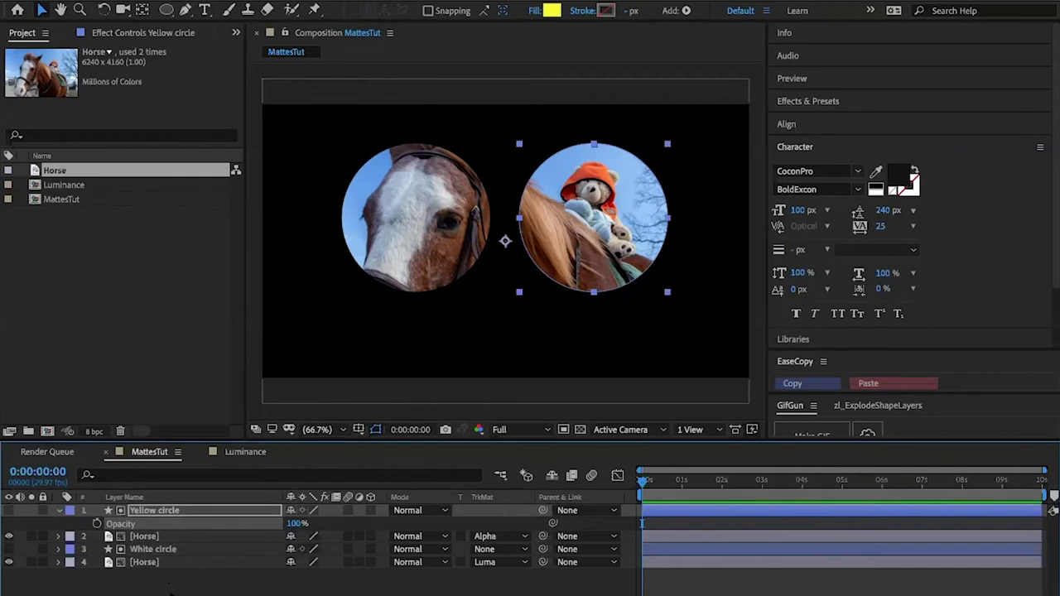
pyautogui.click(60, 511)
# Deselect all layers and hide both Horse layers in the MattesTut composition.
pyautogui.click(139, 586)
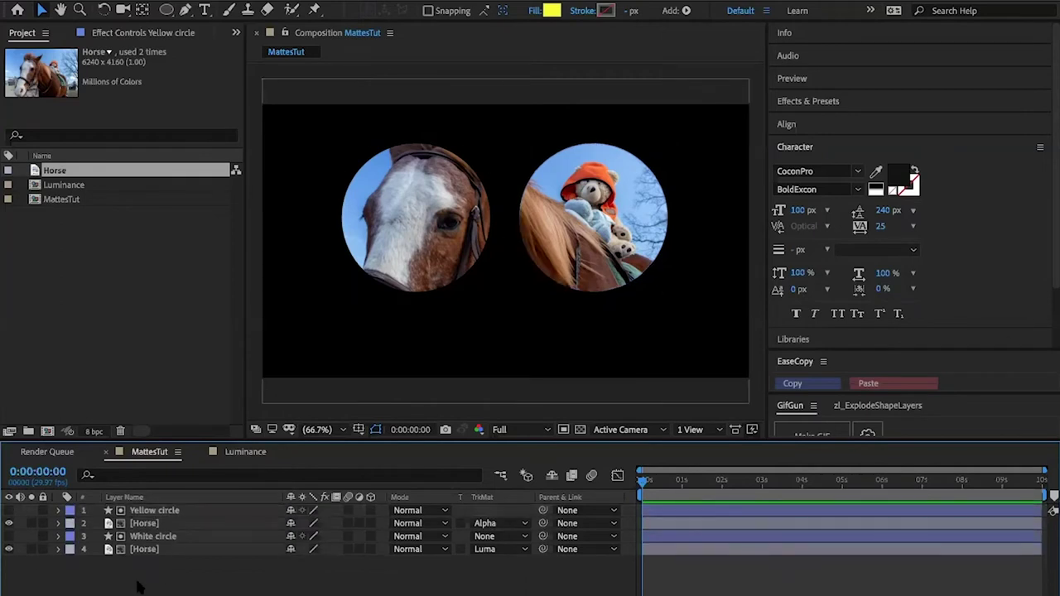
pyautogui.click(9, 523)
pyautogui.click(8, 524)
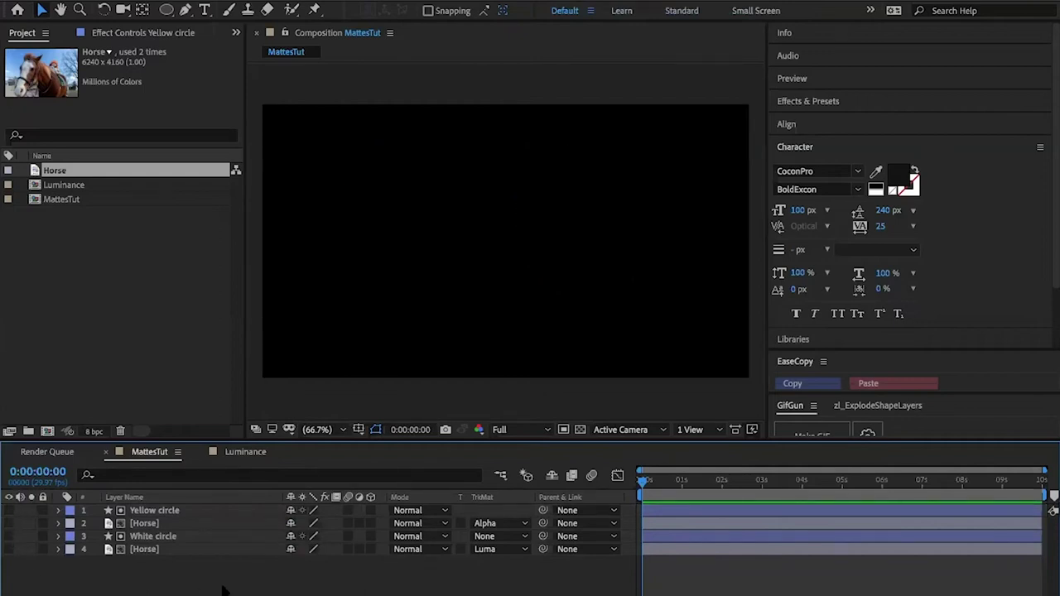
# Draw a wide rectangle with a red FF0000 fill across the upper middle of the composition.
pyautogui.click(166, 9)
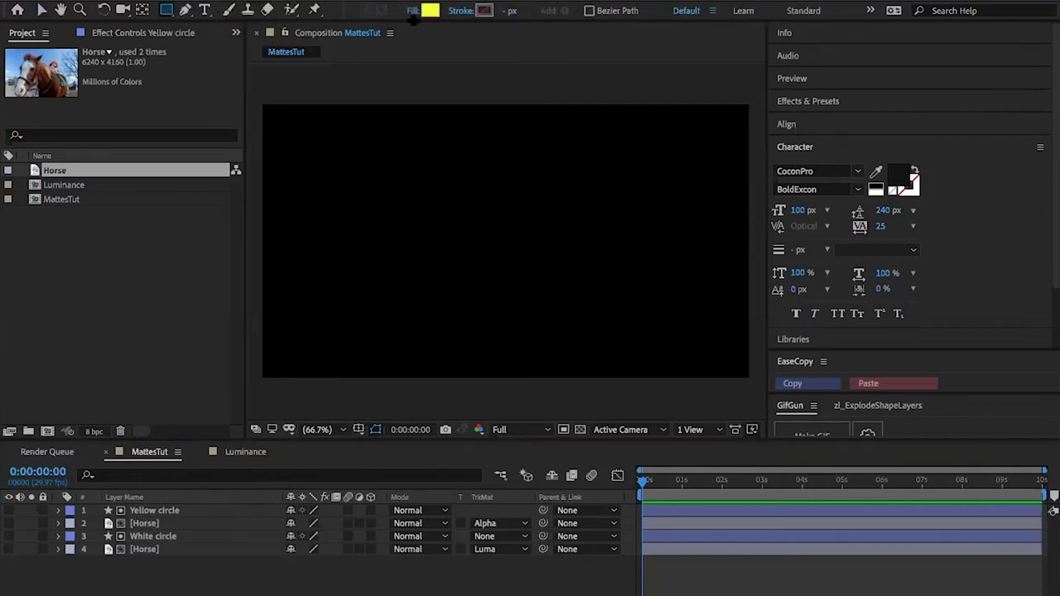
pyautogui.click(429, 11)
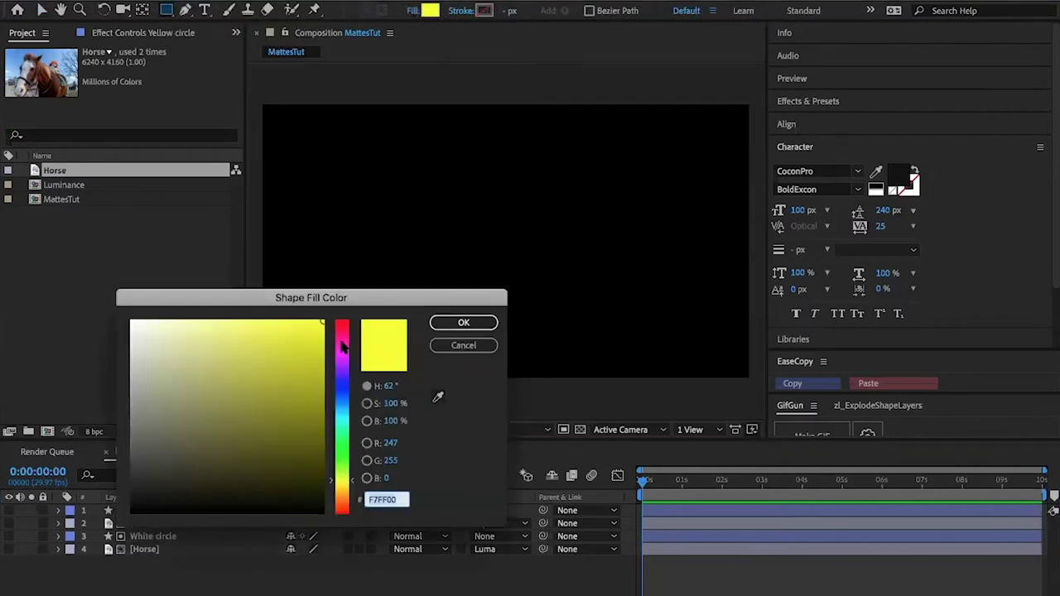
pyautogui.moveTo(342, 348); pyautogui.dragTo(340, 322)
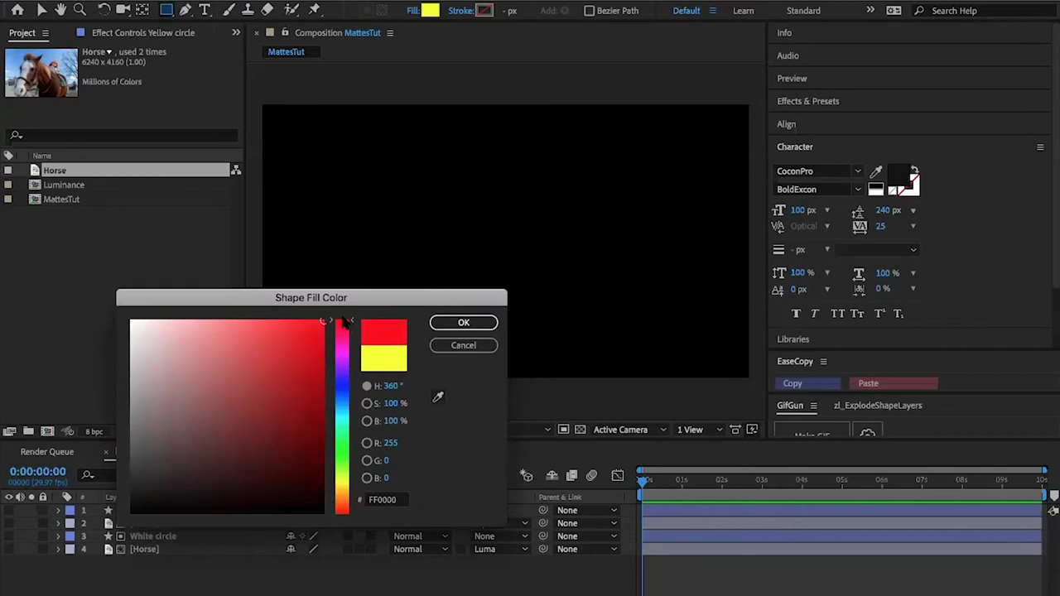
pyautogui.click(464, 322)
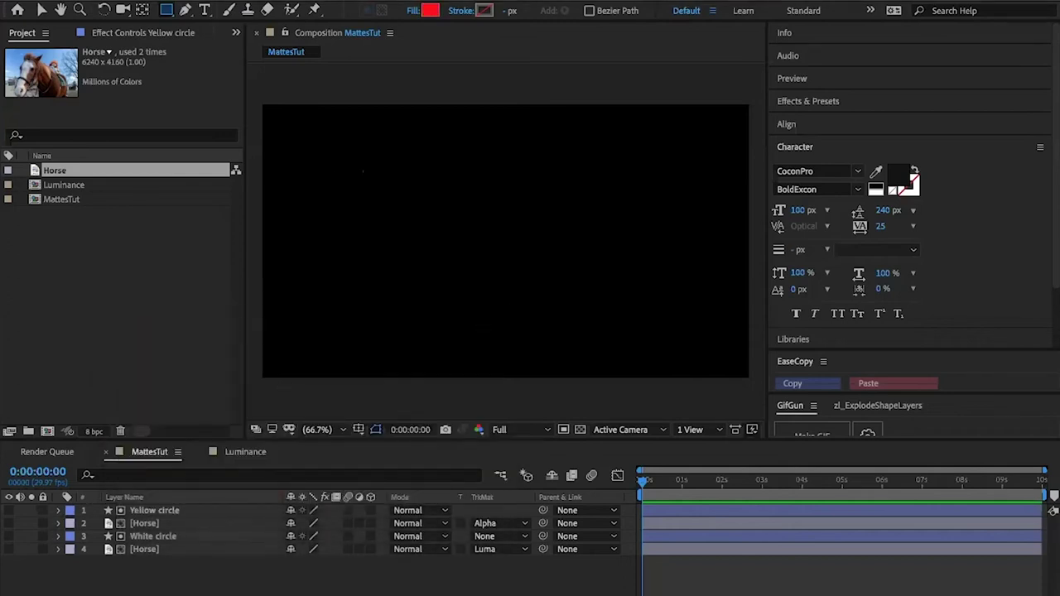
pyautogui.moveTo(341, 168)
pyautogui.mouseDown()
pyautogui.moveTo(592, 240)
pyautogui.moveTo(700, 226)
pyautogui.moveTo(710, 251)
pyautogui.moveTo(670, 246)
pyautogui.mouseUp()
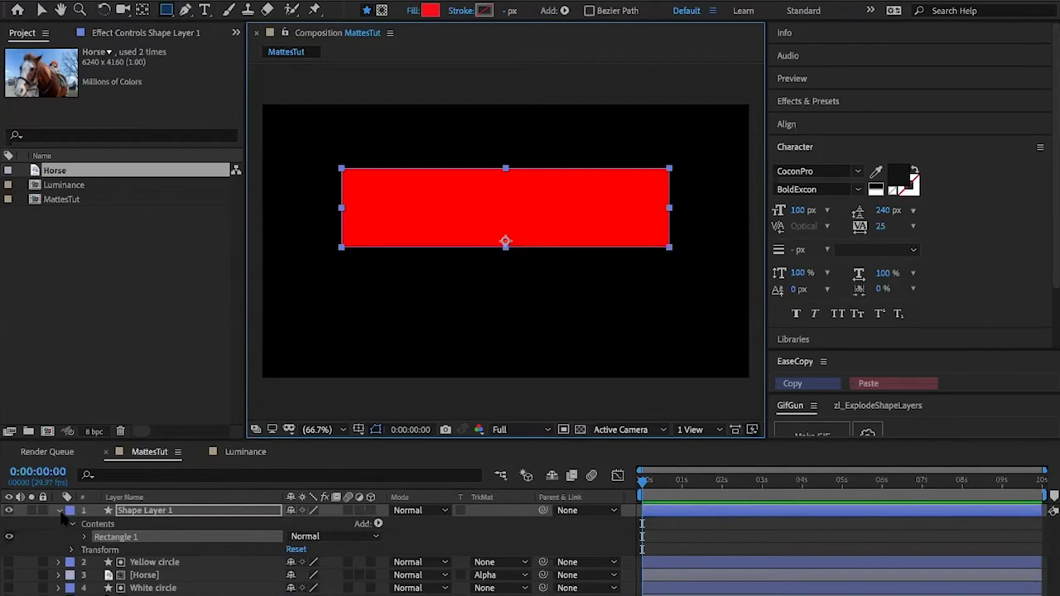
# Rename the red rectangle's shape layer as MATTE.
pyautogui.click(138, 511)
pyautogui.press('Return')
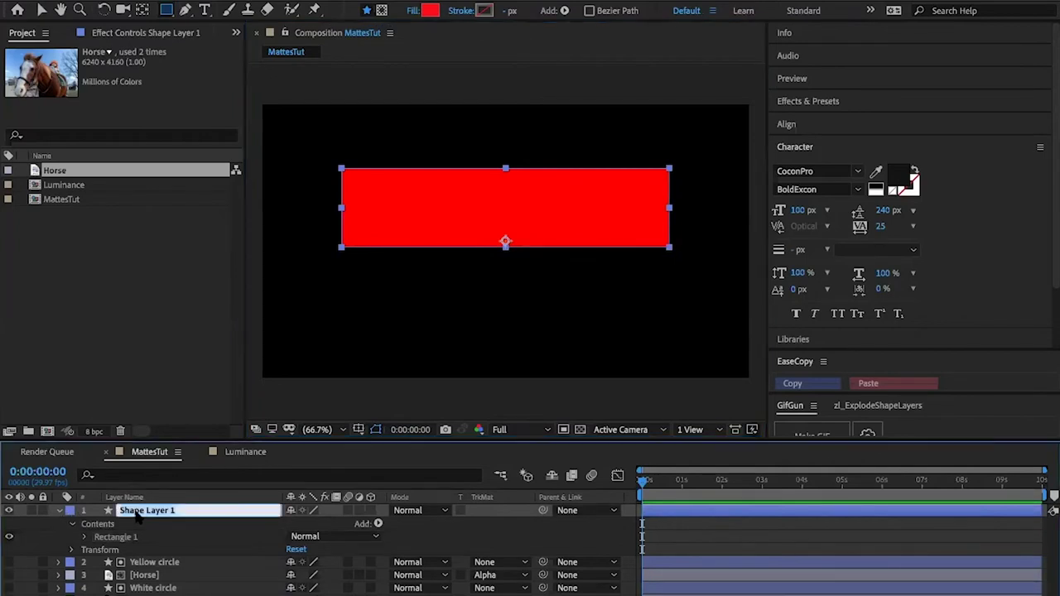
pyautogui.write('MATTE')
pyautogui.press('Return')
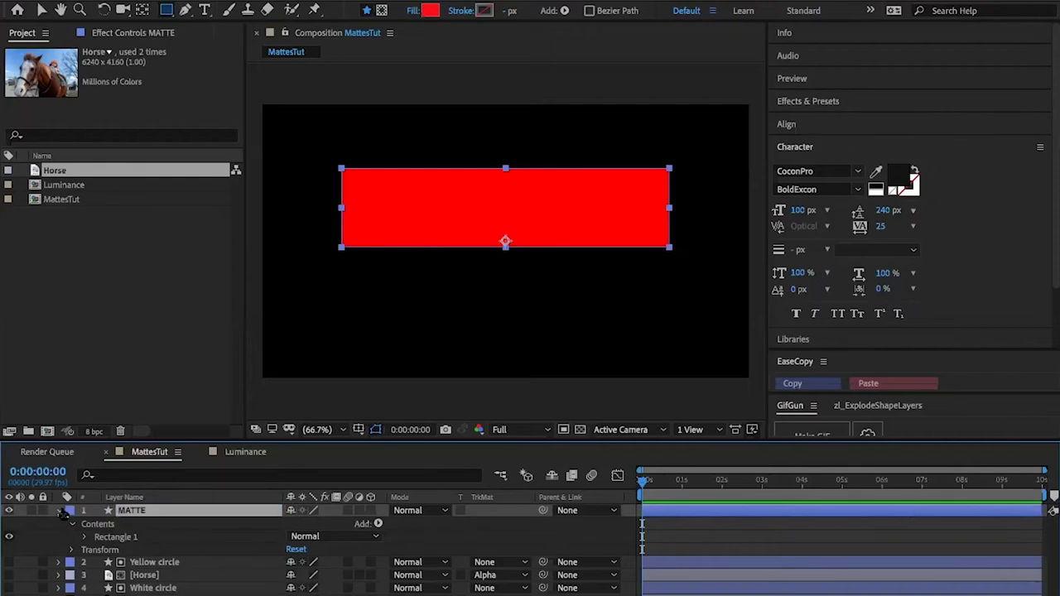
# Set the MATTE layer's label colour to Red, deselect the layer and collapse its properties.
pyautogui.click(70, 511)
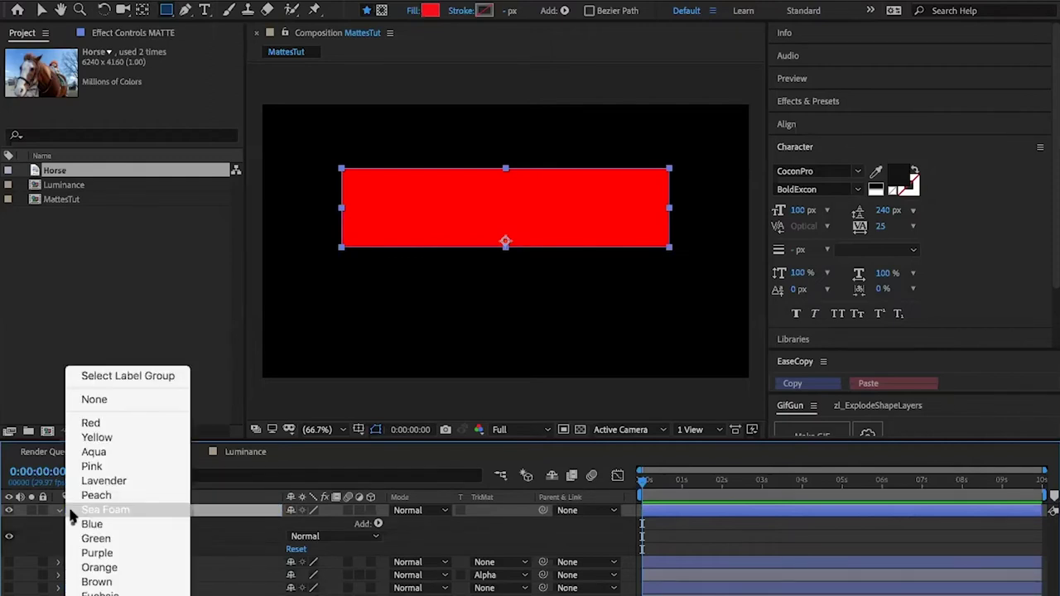
pyautogui.click(102, 424)
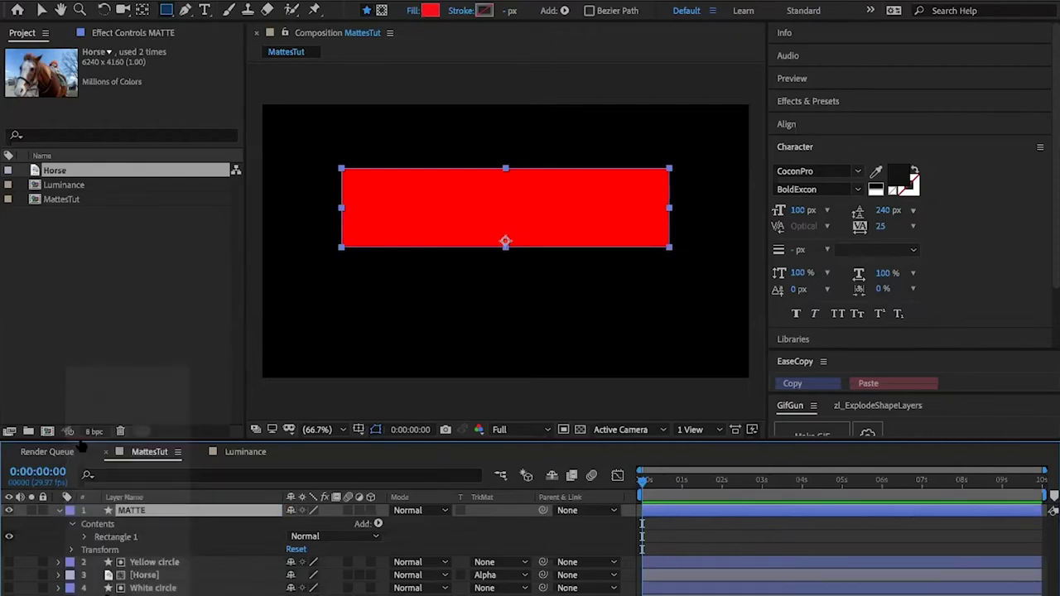
pyautogui.click(51, 522)
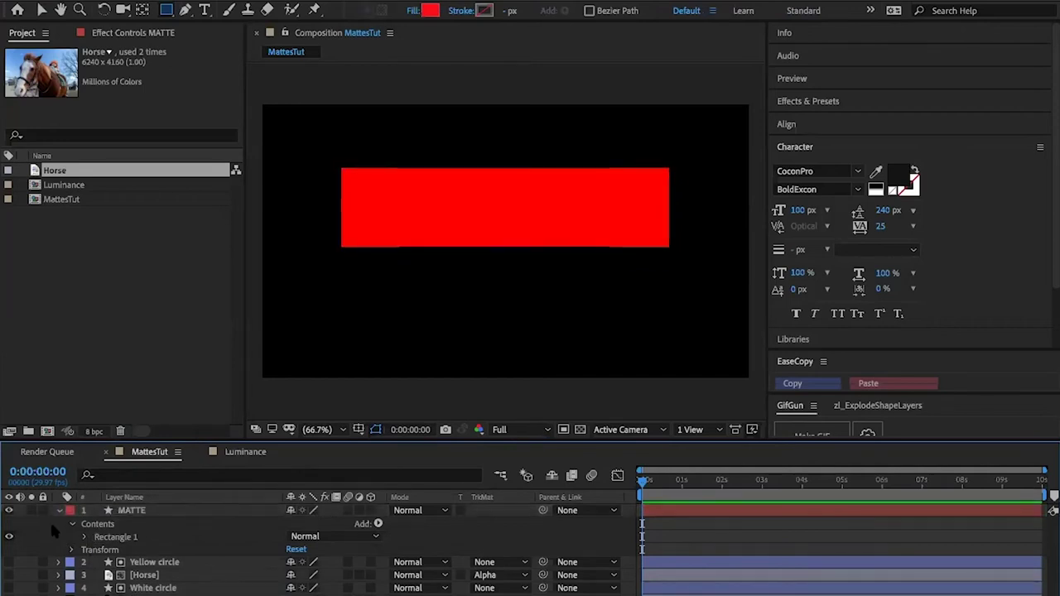
pyautogui.click(58, 510)
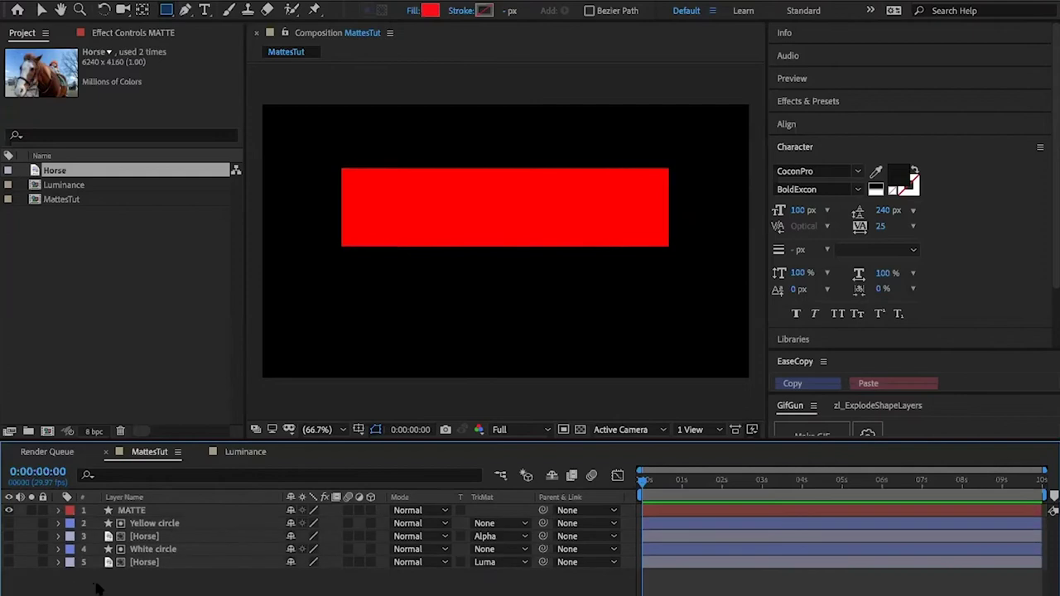
# Add a text layer reading HELLO SCC over the red rectangle.
pyautogui.click(204, 10)
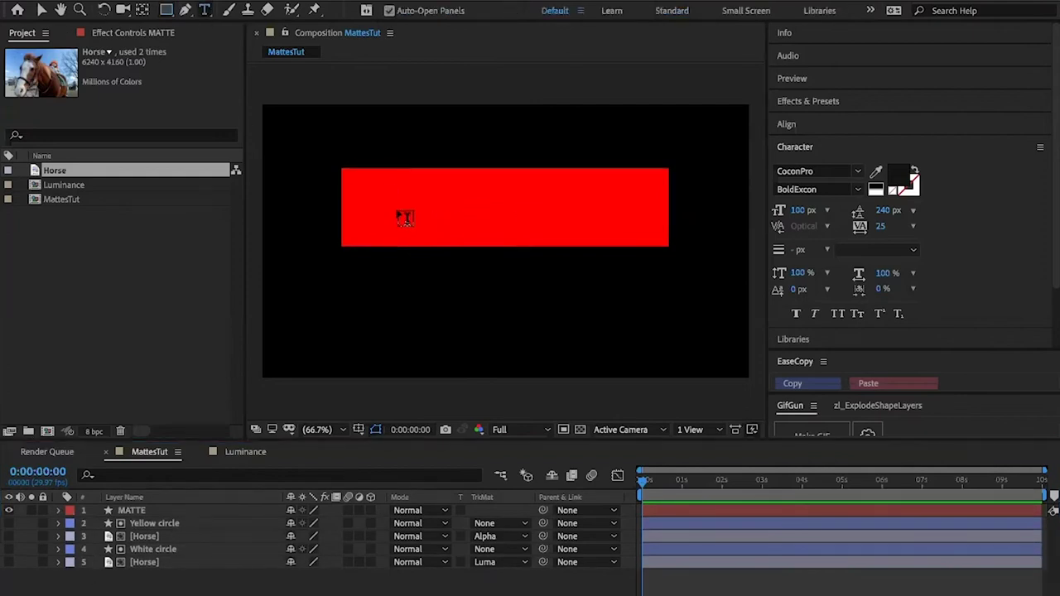
pyautogui.click(394, 209)
pyautogui.write('HELLO SCC')
pyautogui.press('Escape')
# Set the HELLO SCC text's font size to 300 px and position it centred over the red rectangle.
pyautogui.press(',')
pyautogui.press(',')
pyautogui.press(',')
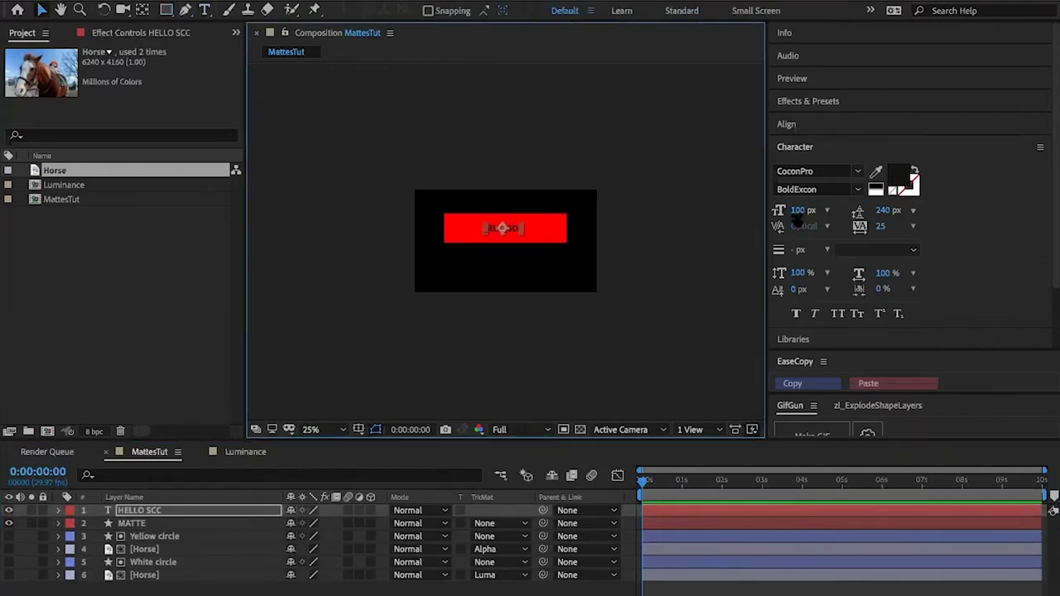
pyautogui.click(802, 211)
pyautogui.write('300')
pyautogui.press('Return')
pyautogui.press('y')
pyautogui.moveTo(505, 232); pyautogui.dragTo(529, 231)
pyautogui.press('v')
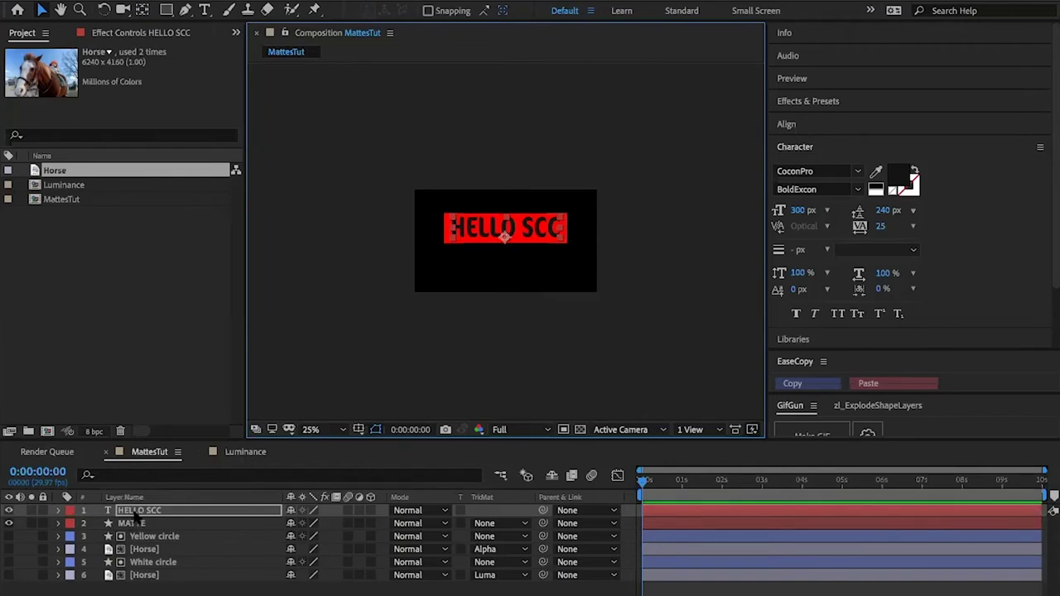
# Move the HELLO SCC layer directly below MATTE and set its track matte to Alpha Matte "MATTE".
pyautogui.moveTo(135, 511); pyautogui.dragTo(138, 527)
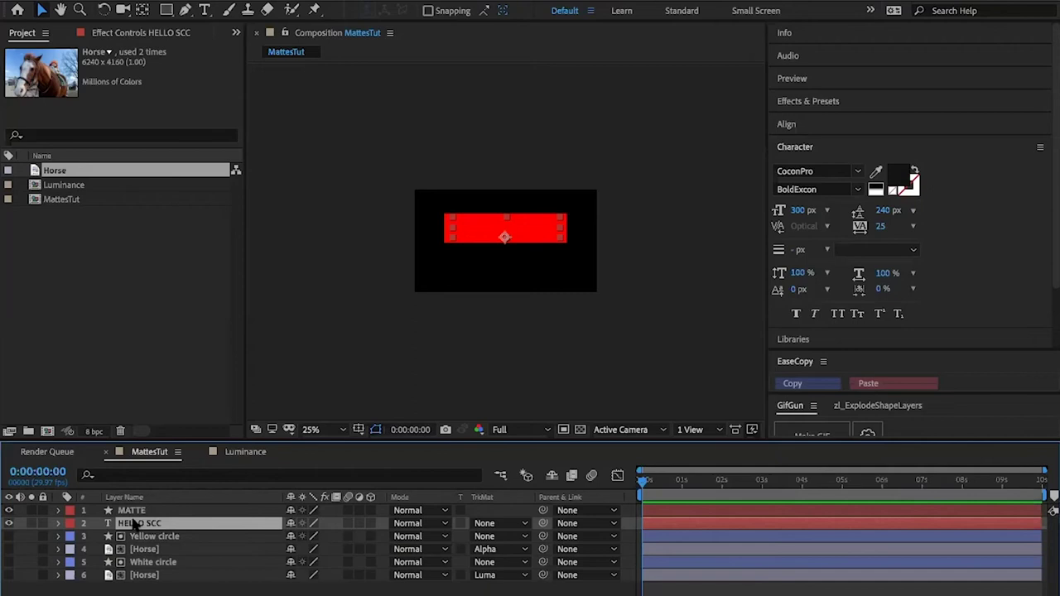
pyautogui.click(499, 524)
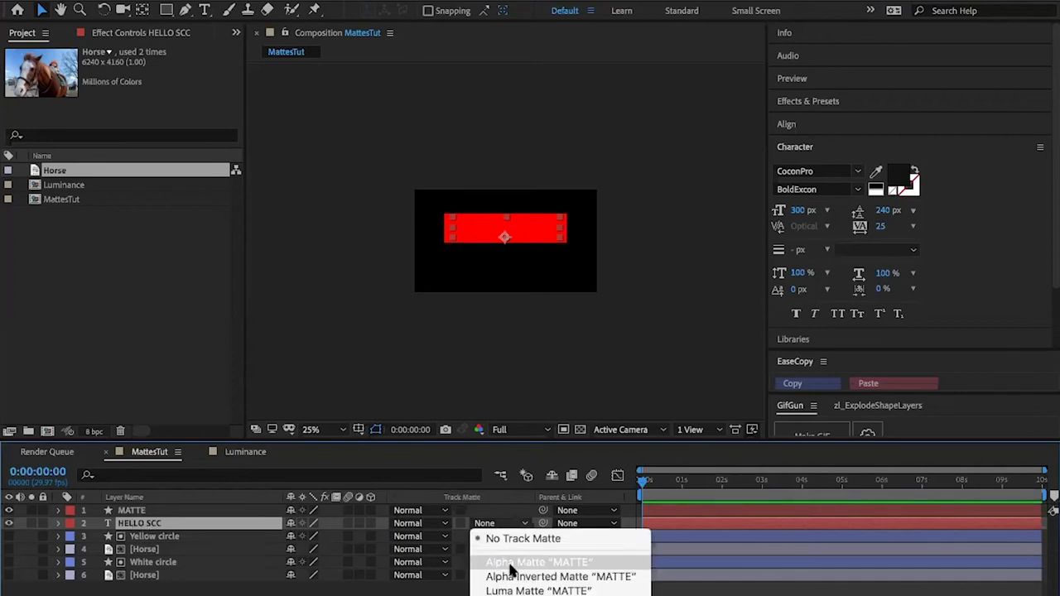
pyautogui.click(512, 563)
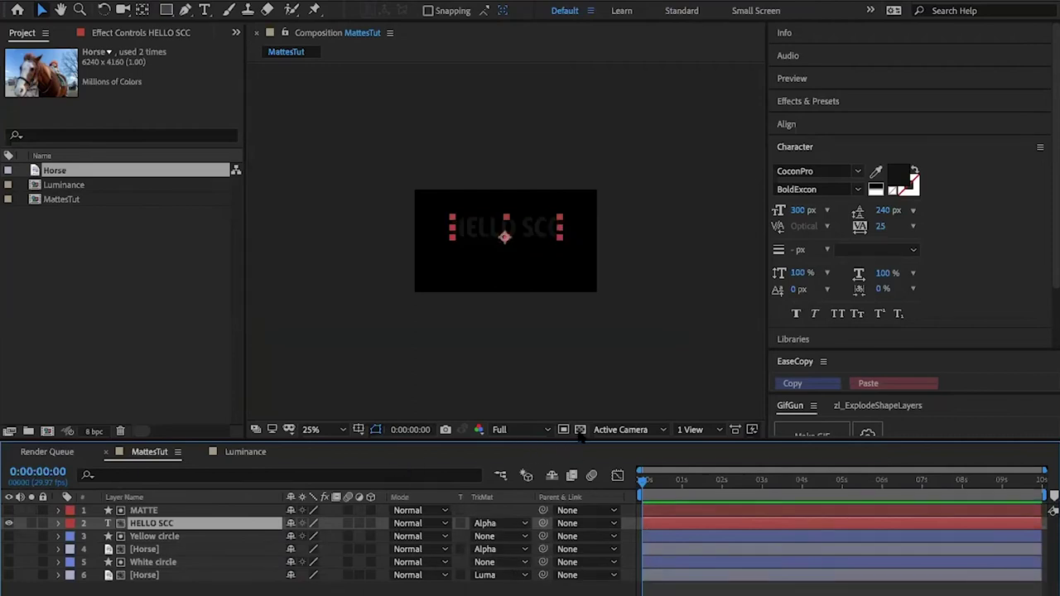
# Set the colour of all the HELLO SCC text to off-white F9F9F4.
pyautogui.doubleClick(111, 525)
pyautogui.click(896, 178)
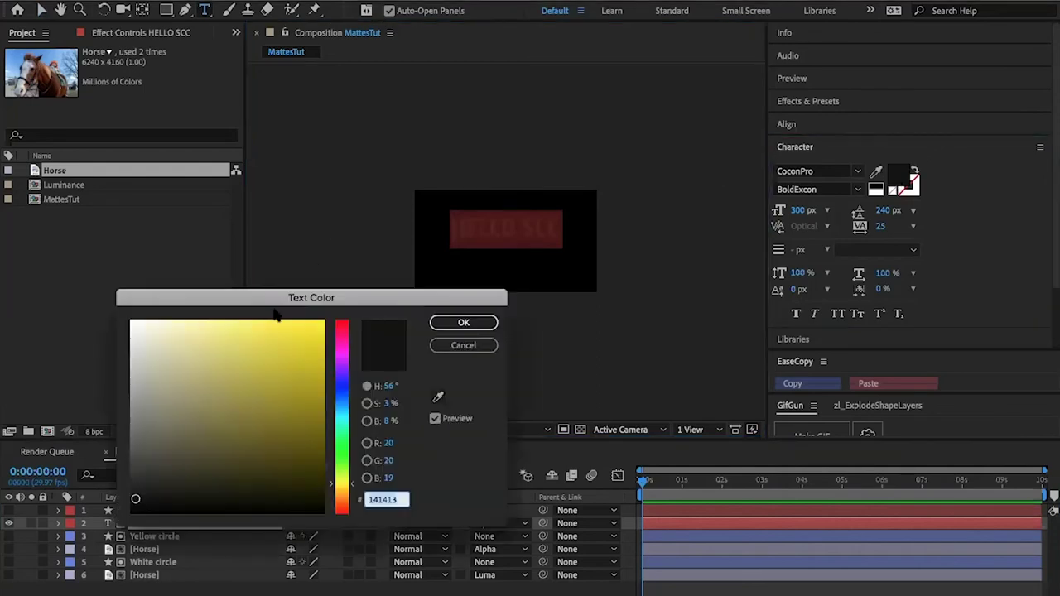
pyautogui.click(134, 324)
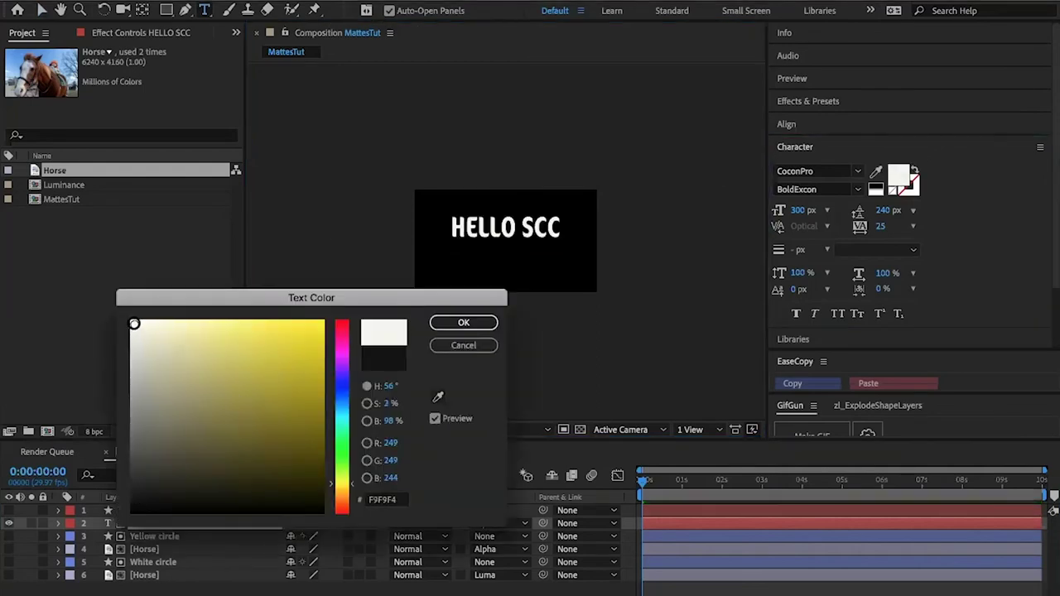
pyautogui.click(464, 323)
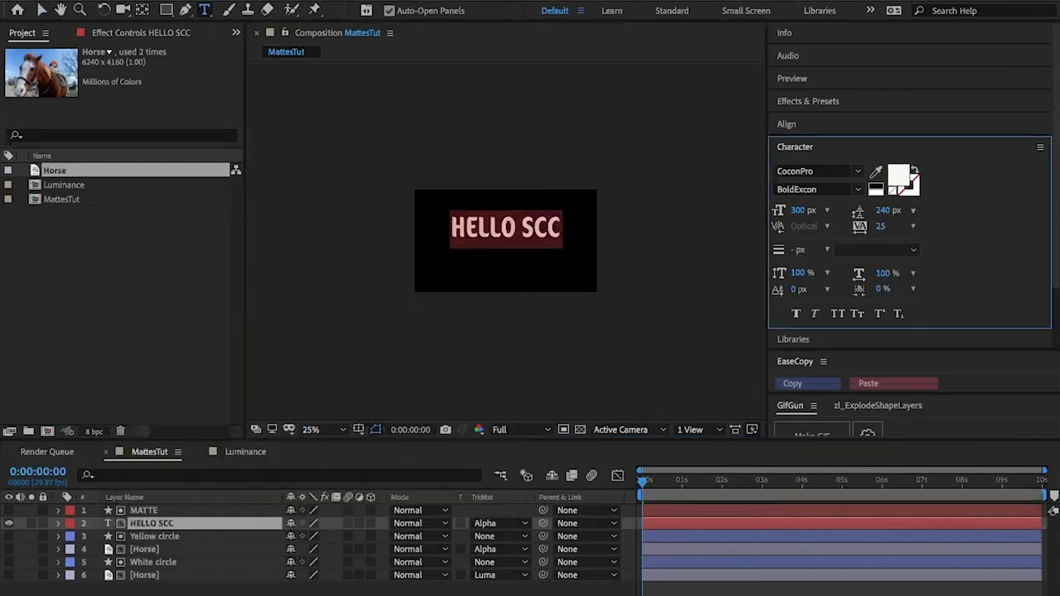
# Lower the HELLO SCC text to position 953.9, 853 so it sits completely below the MATTE rectangle.
pyautogui.click(158, 586)
pyautogui.click(157, 512)
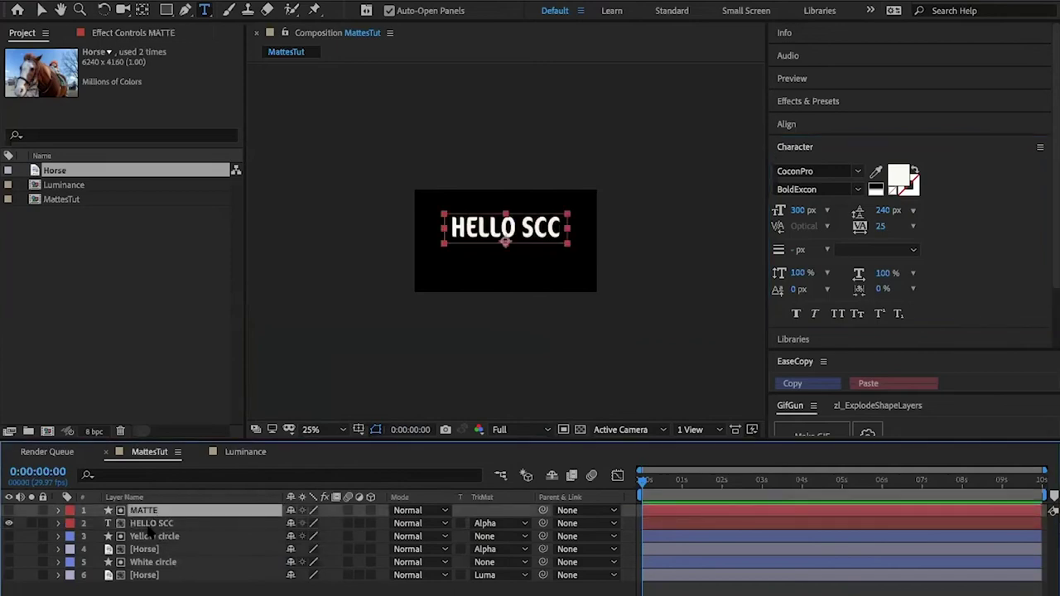
pyautogui.click(147, 526)
pyautogui.press('p')
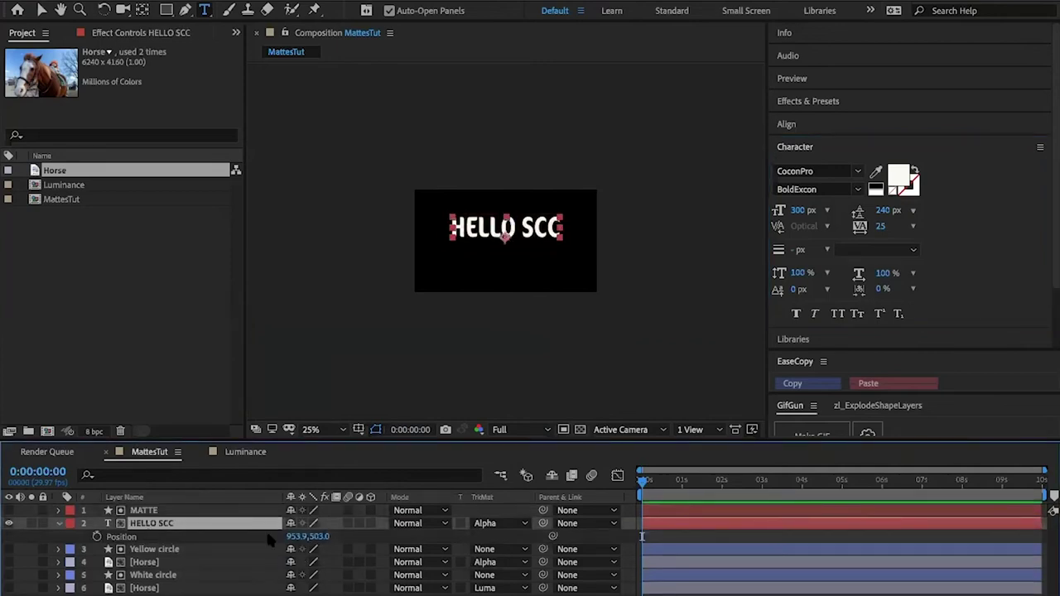
pyautogui.moveTo(335, 539); pyautogui.dragTo(545, 560)
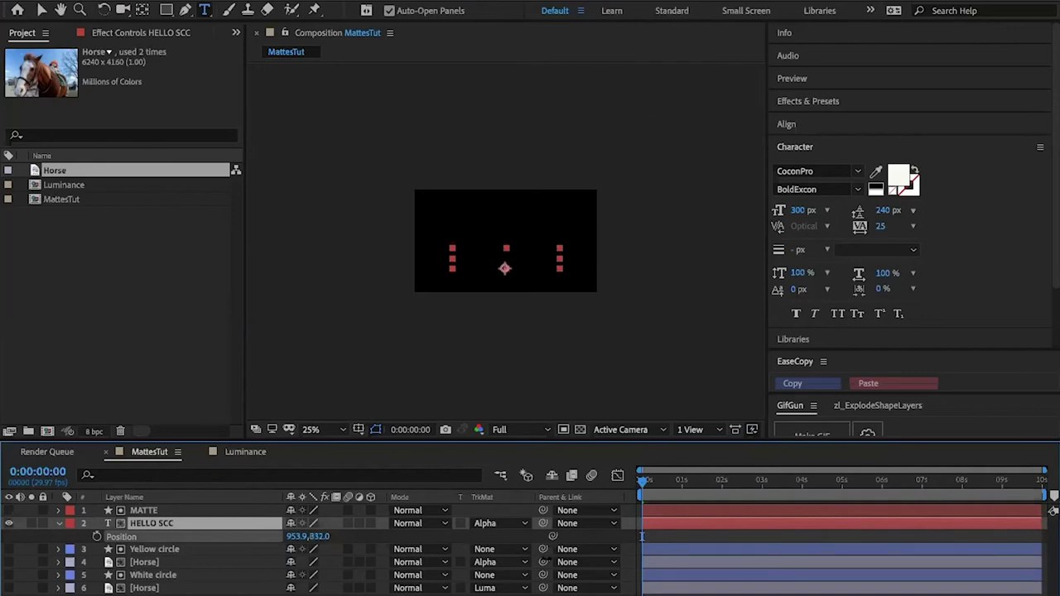
pyautogui.press('Return')
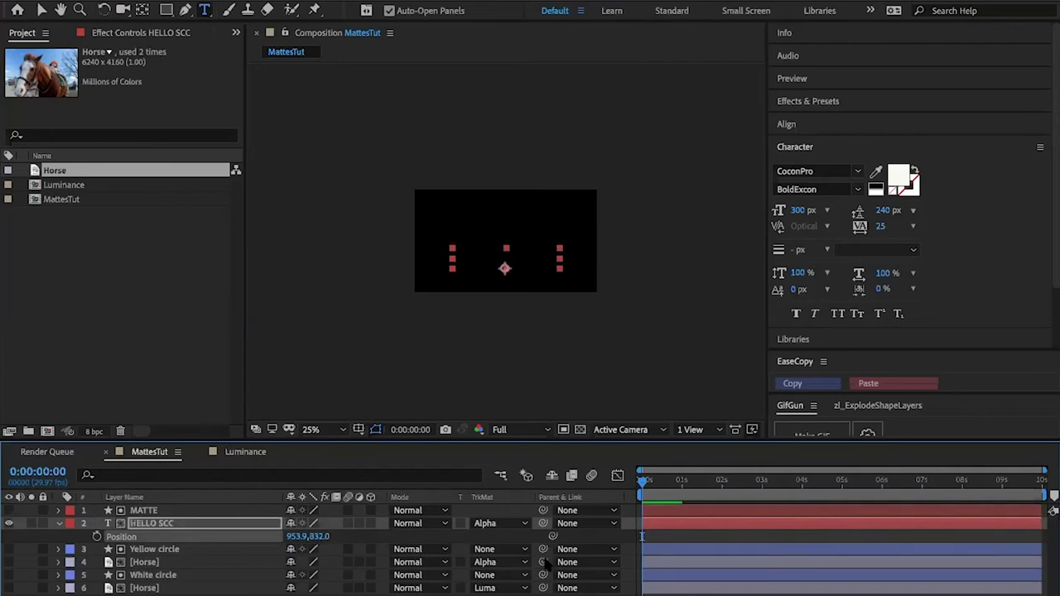
pyautogui.click(146, 512)
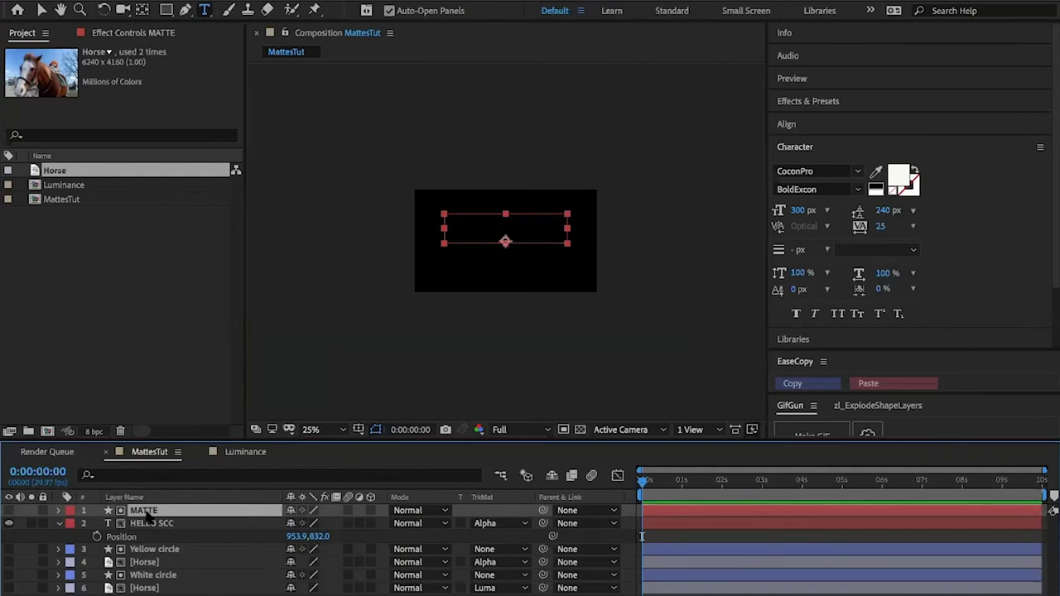
pyautogui.moveTo(320, 536)
pyautogui.mouseDown()
pyautogui.moveTo(350, 530)
pyautogui.moveTo(301, 537)
pyautogui.moveTo(310, 539)
pyautogui.mouseUp()
pyautogui.press('Return')
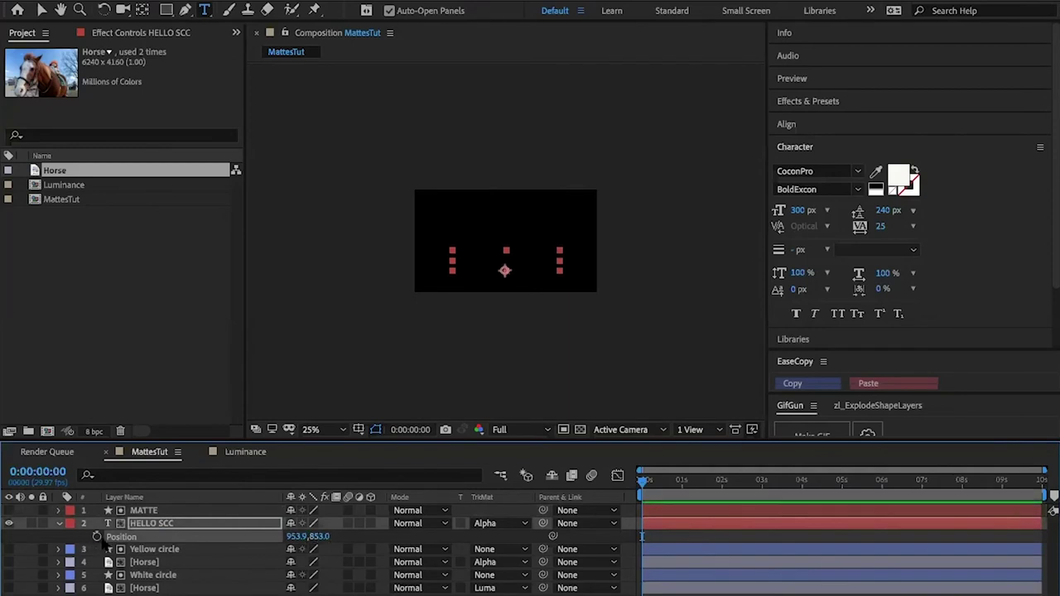
# Keyframe the HELLO SCC position at the start and set it to 953.9, 542 at 0:00:00:29.
pyautogui.click(97, 537)
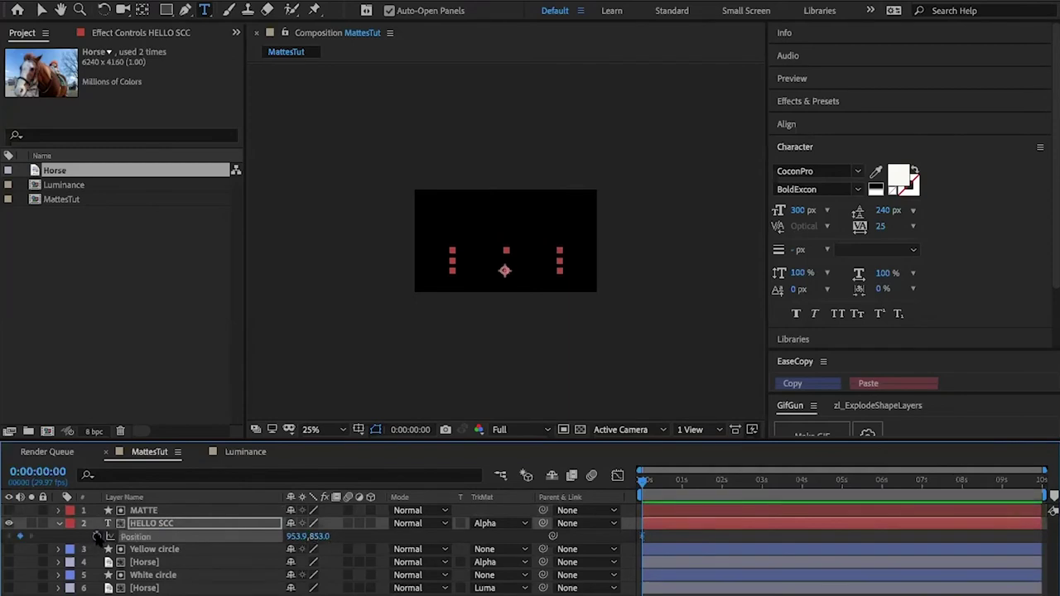
pyautogui.click(680, 482)
pyautogui.moveTo(319, 537); pyautogui.dragTo(330, 537)
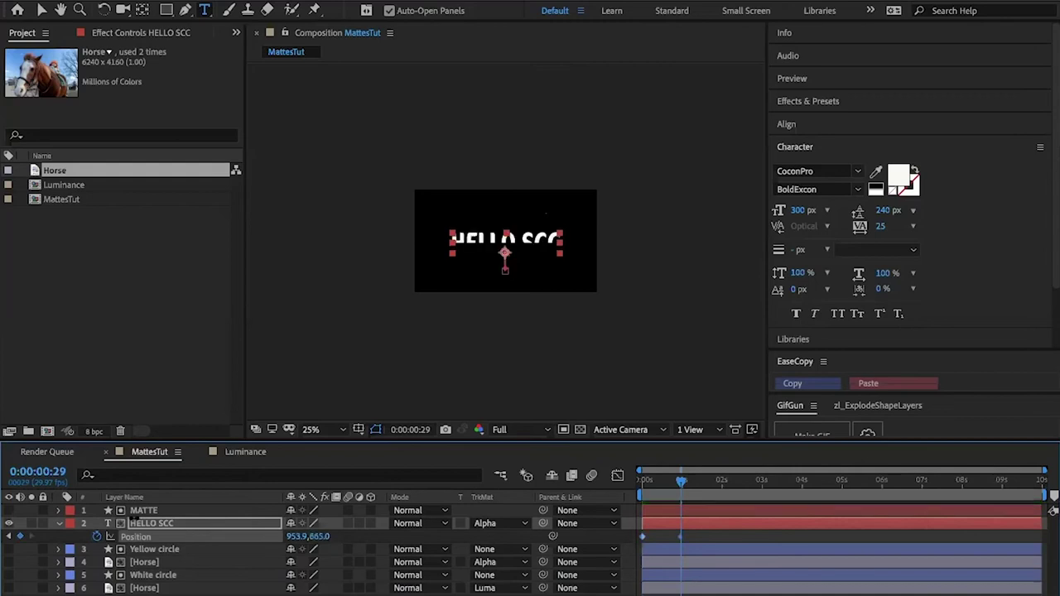
pyautogui.moveTo(135, 519); pyautogui.dragTo(104, 516)
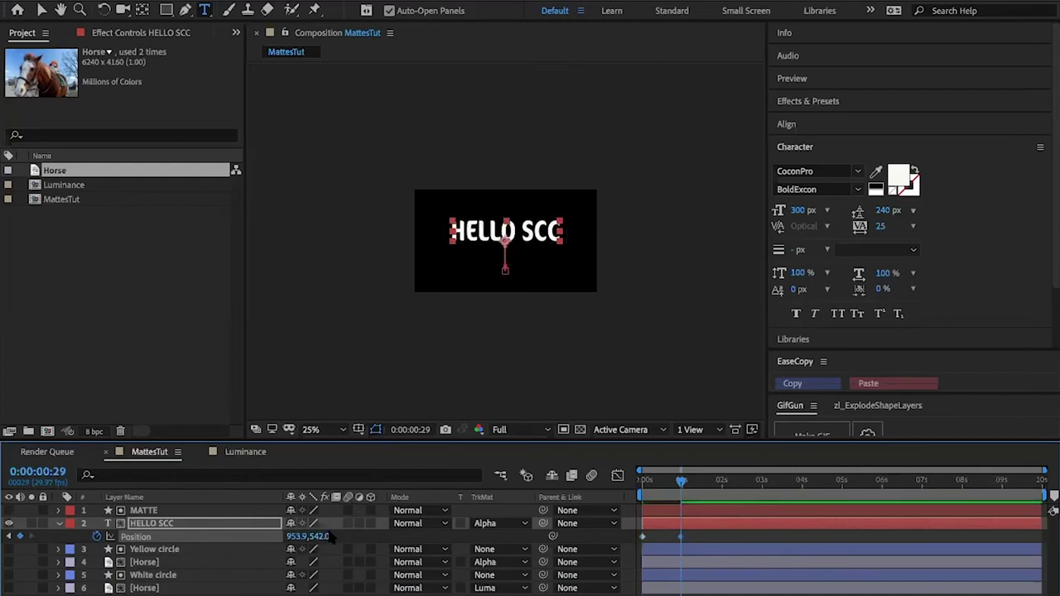
# Play back the HELLO SCC text reveal animation.
pyautogui.click(709, 487)
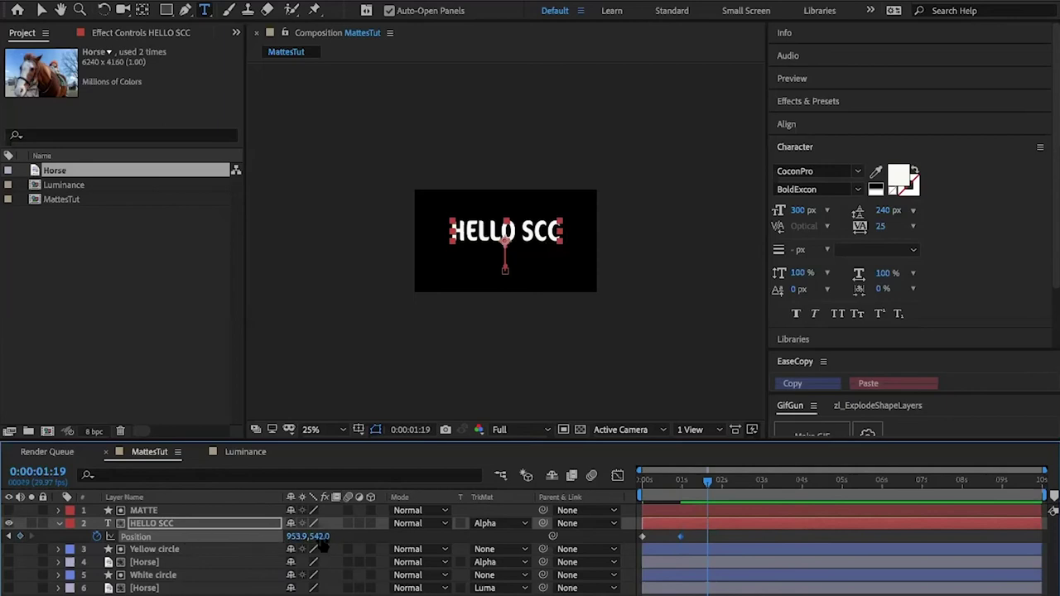
pyautogui.moveTo(319, 538); pyautogui.dragTo(165, 534)
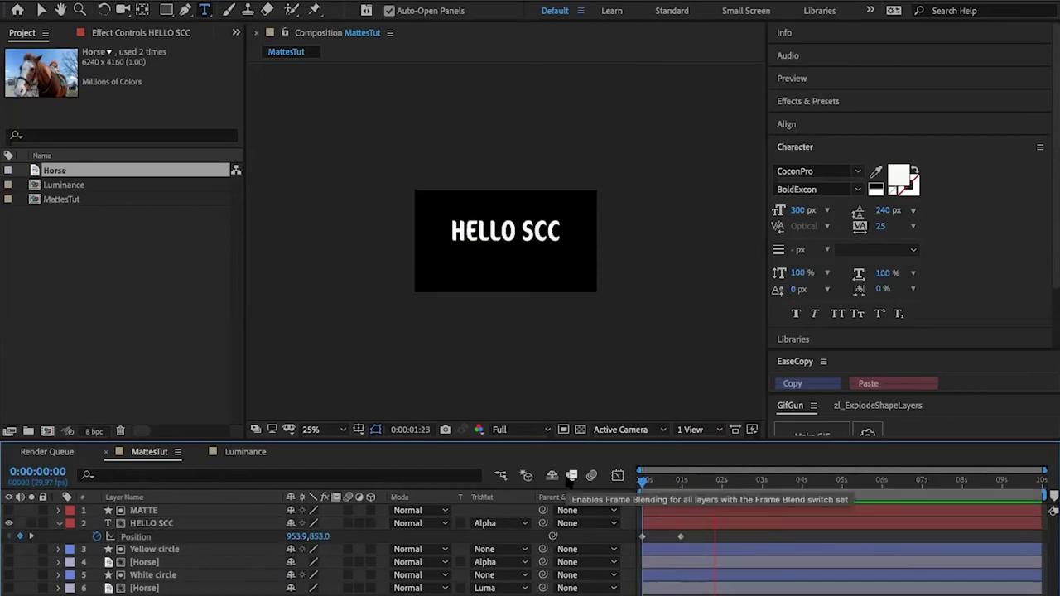
pyautogui.press('space')
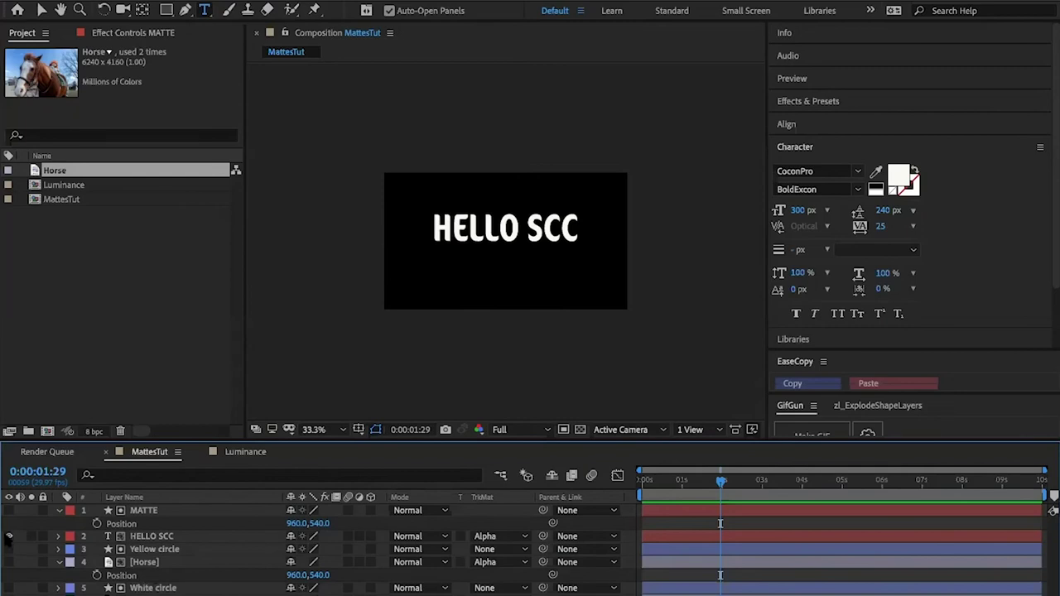
# Hide the HELLO SCC layer, show the alpha-matted Horse layer and move MATTE directly above it.
pyautogui.click(9, 537)
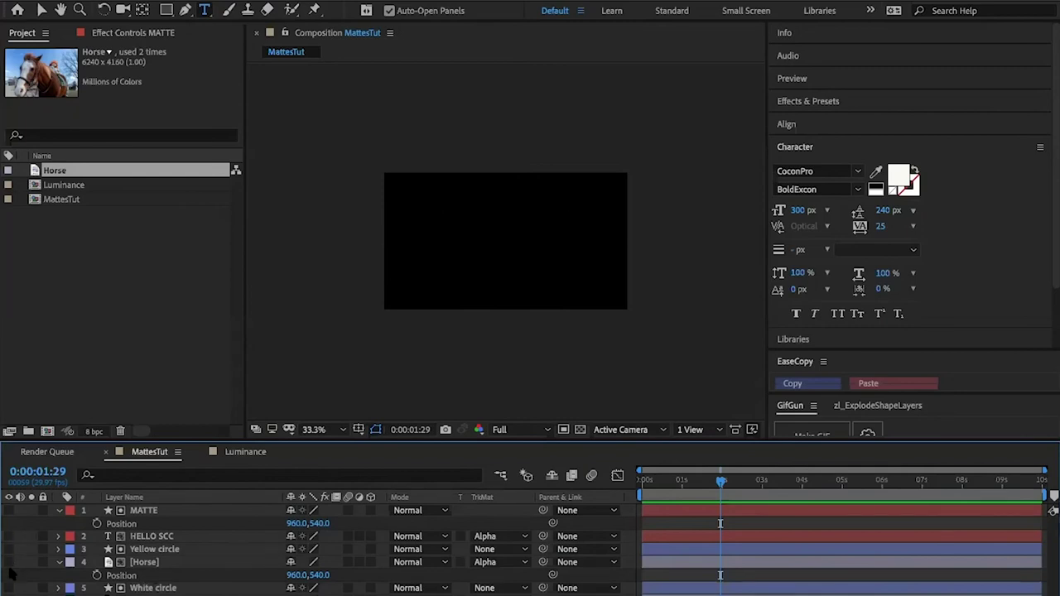
pyautogui.click(9, 562)
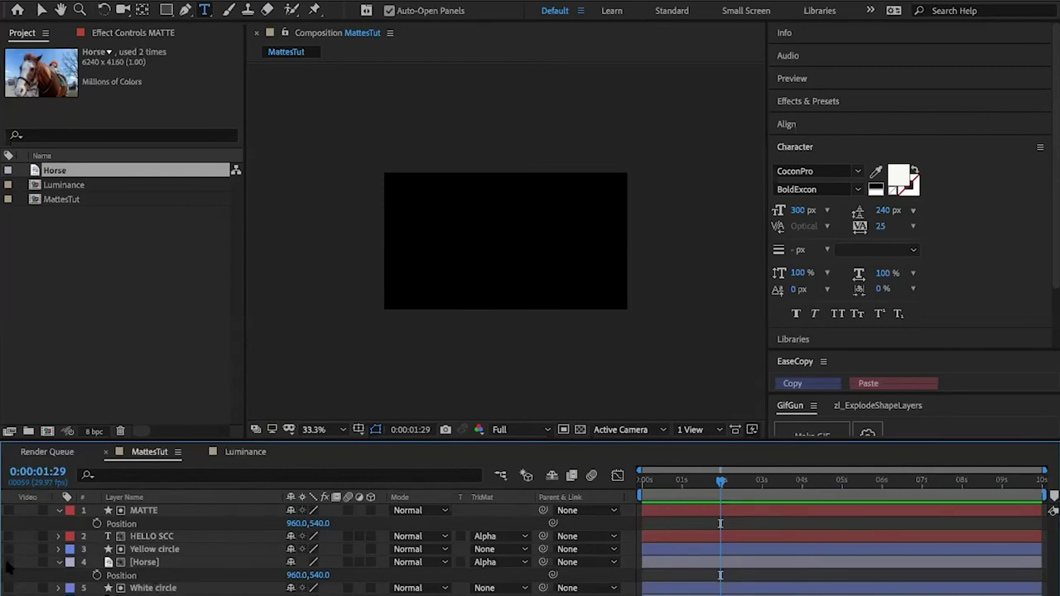
pyautogui.click(141, 511)
pyautogui.moveTo(141, 511); pyautogui.dragTo(142, 561)
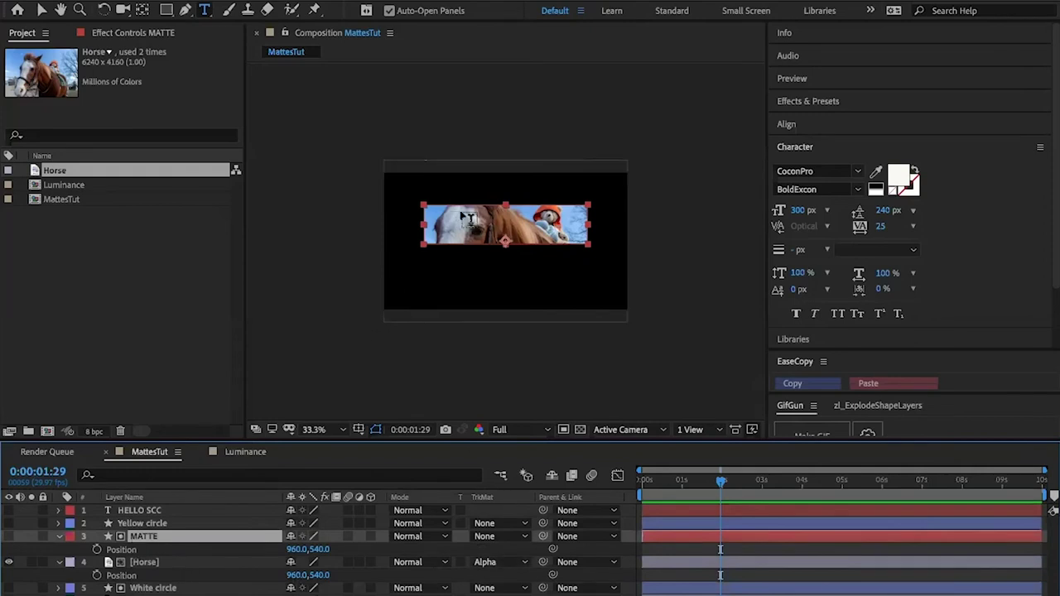
# Show the red MATTE rectangle briefly to compare it with the horse photo, and hide it again.
pyautogui.press('v')
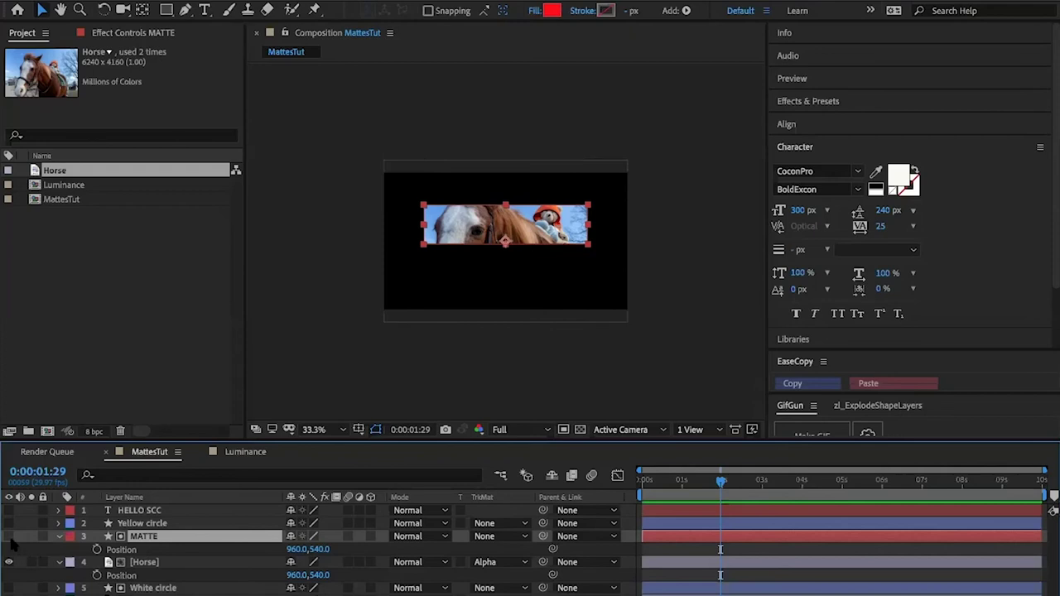
pyautogui.click(10, 537)
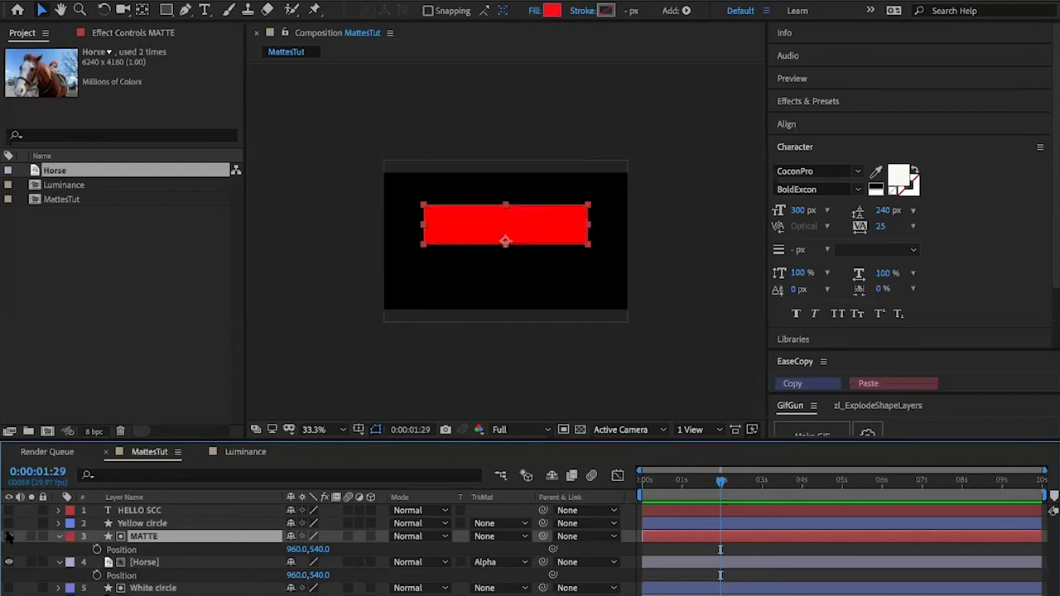
pyautogui.click(10, 537)
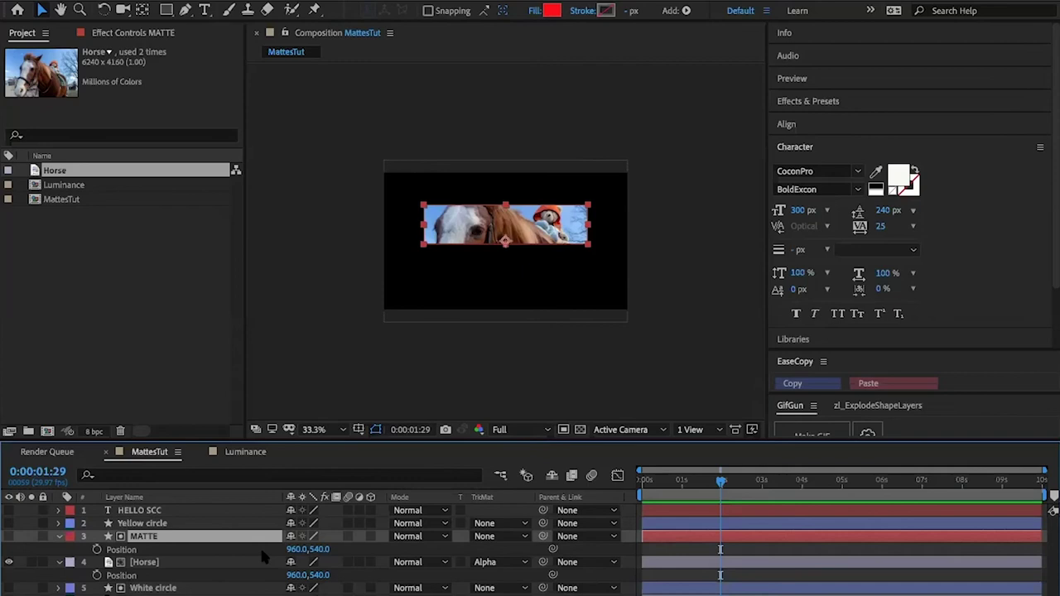
# Try shifting the MATTE rectangle and the Horse photo independently through their Position values, and undo the moves.
pyautogui.moveTo(319, 549); pyautogui.dragTo(252, 549)
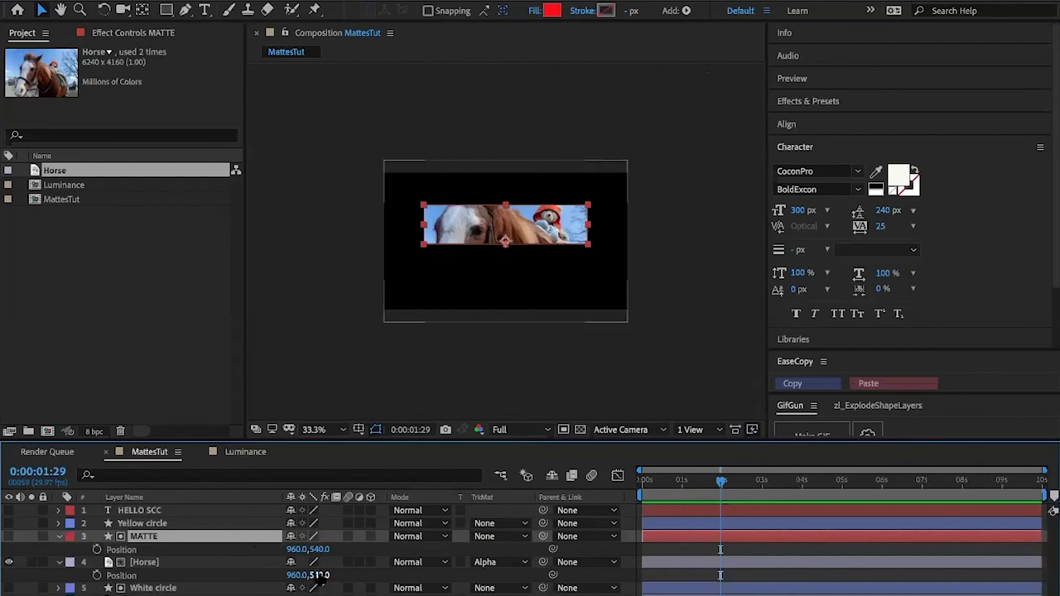
pyautogui.moveTo(320, 575); pyautogui.dragTo(755, 419)
pyautogui.moveTo(663, 551); pyautogui.dragTo(535, 359)
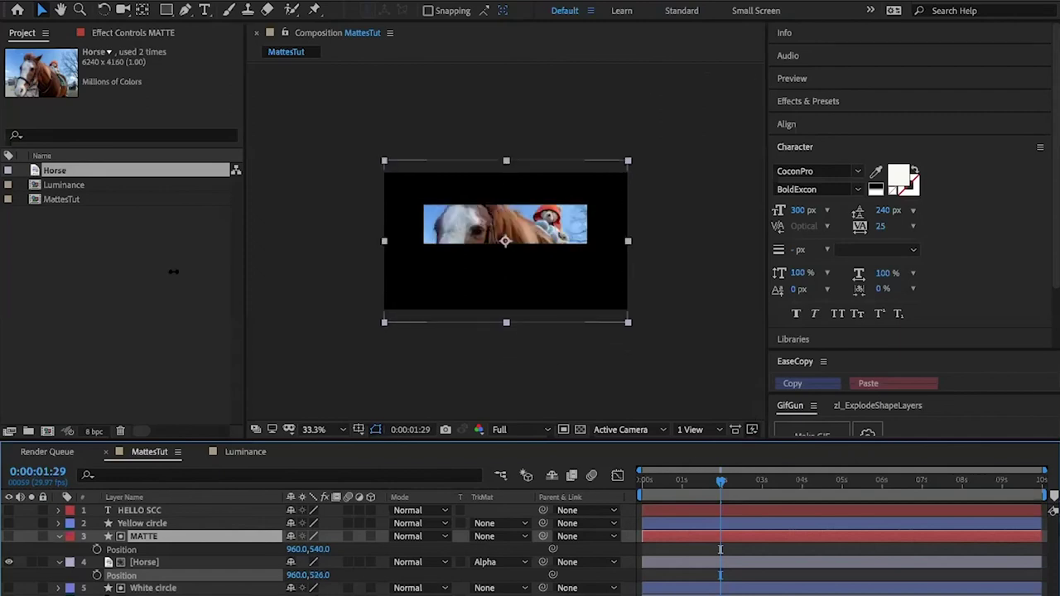
pyautogui.moveTo(174, 271); pyautogui.dragTo(117, 269)
pyautogui.hotkey('ctrl', 'z')
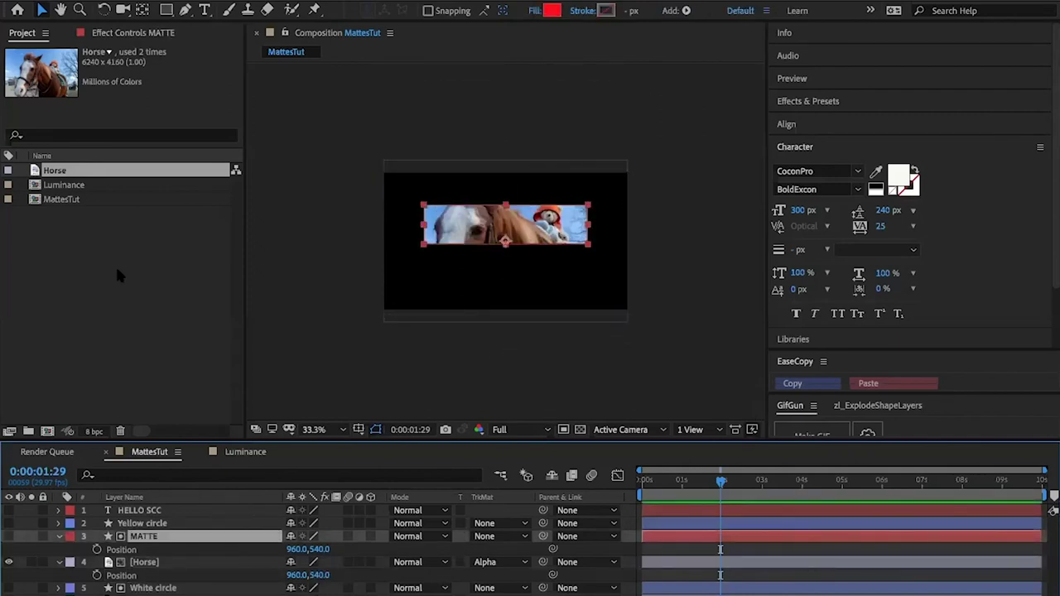
# Add Position keyframes to the Horse and MATTE layers at the start and move both keyframes to about 1 second.
pyautogui.click(665, 487)
pyautogui.moveTo(662, 479); pyautogui.dragTo(587, 473)
pyautogui.click(96, 575)
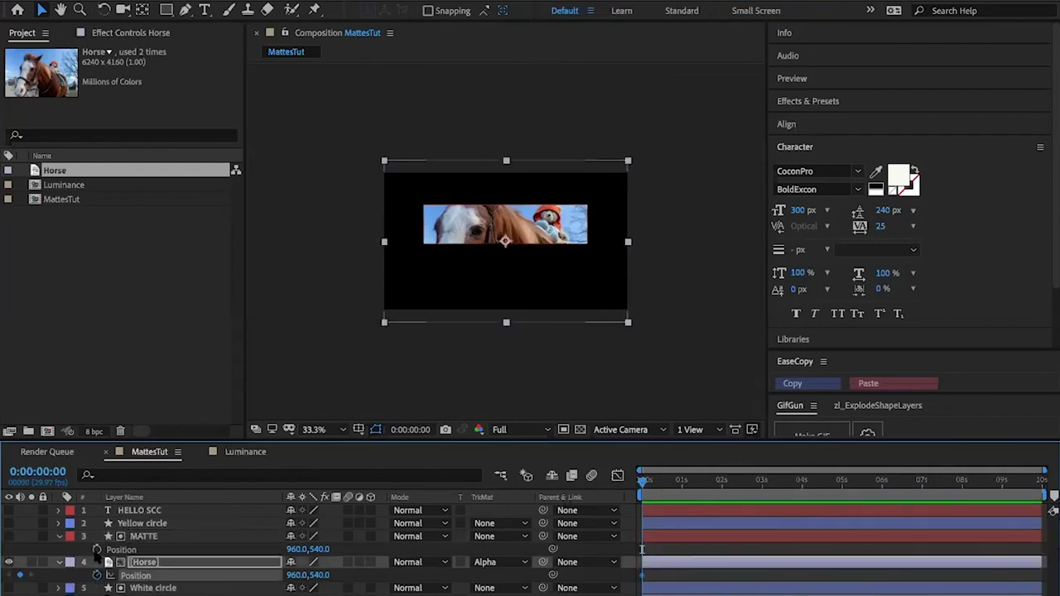
pyautogui.click(179, 550)
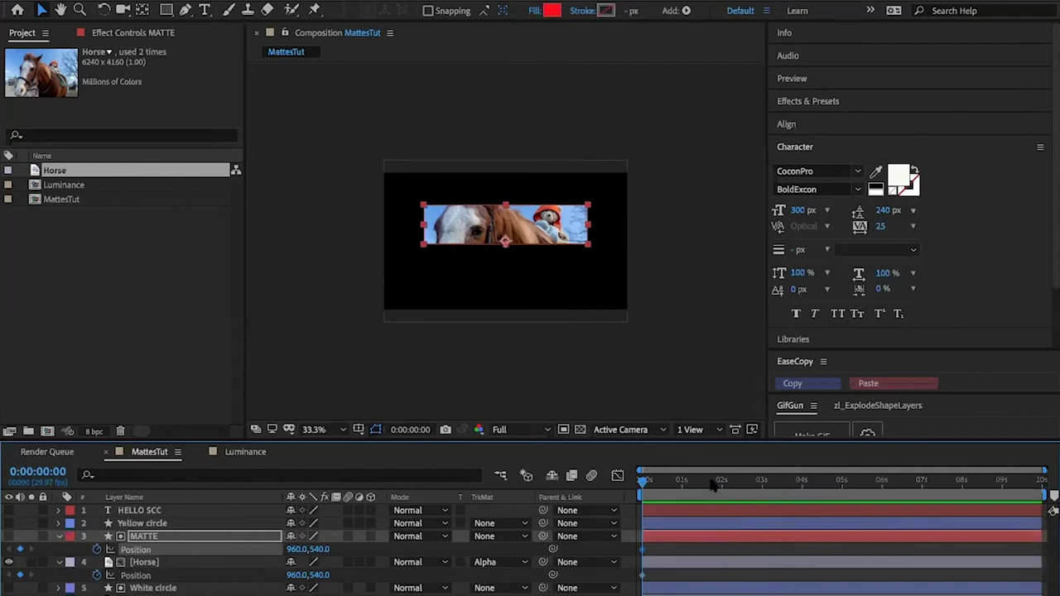
pyautogui.moveTo(649, 545)
pyautogui.mouseDown()
pyautogui.moveTo(628, 588)
pyautogui.moveTo(684, 578)
pyautogui.mouseUp()
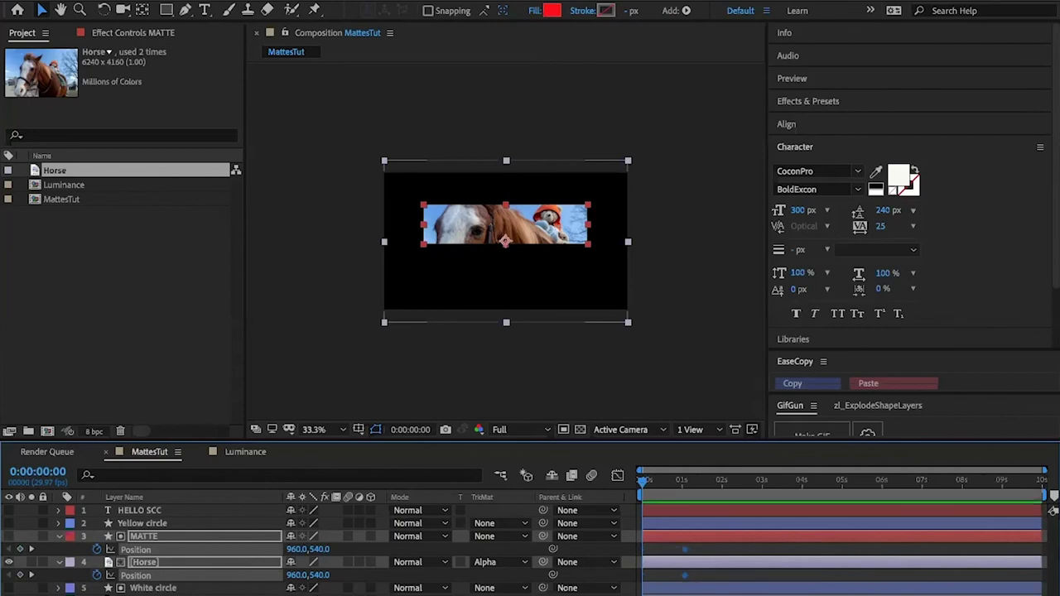
# At 0:00:00:00, set the Horse position to 960, 651 and the MATTE position to 960, 916.
pyautogui.click(237, 593)
pyautogui.moveTo(319, 582); pyautogui.dragTo(403, 575)
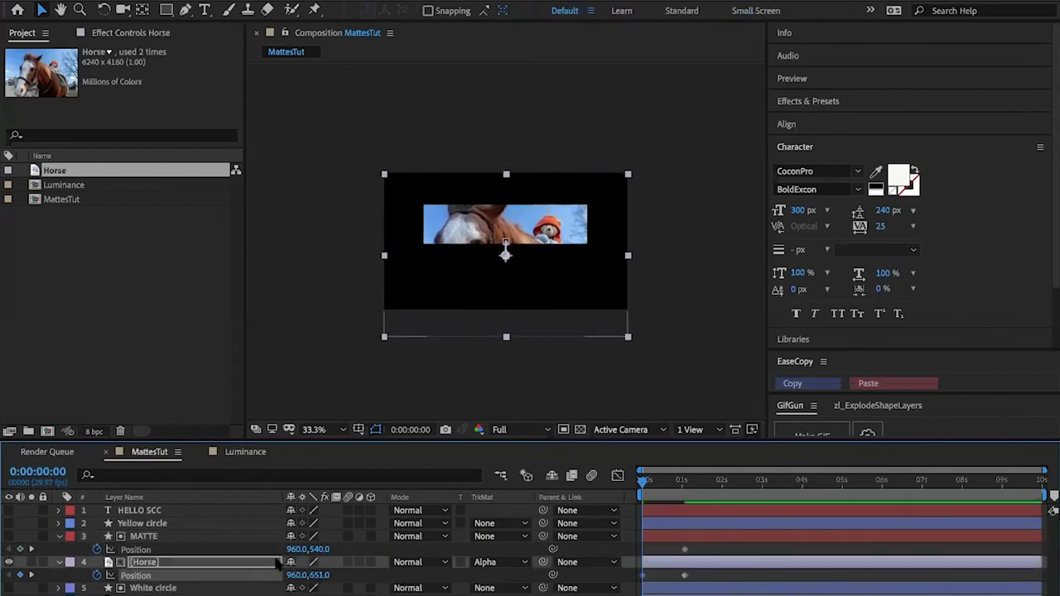
pyautogui.moveTo(321, 550); pyautogui.dragTo(580, 553)
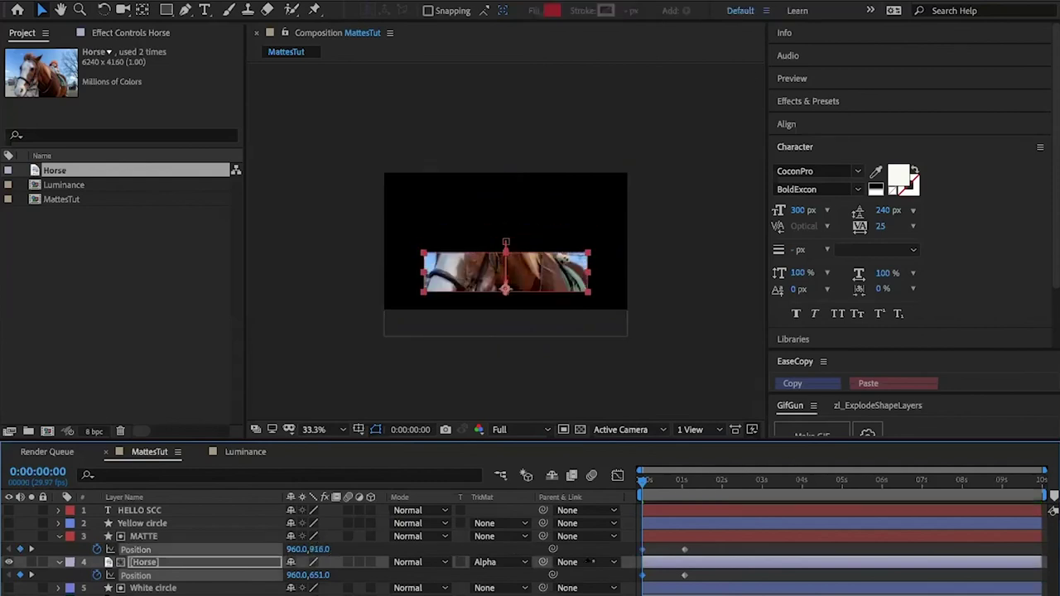
# Preview the combined MATTE and Horse movement and return the playhead to the start.
pyautogui.press('space')
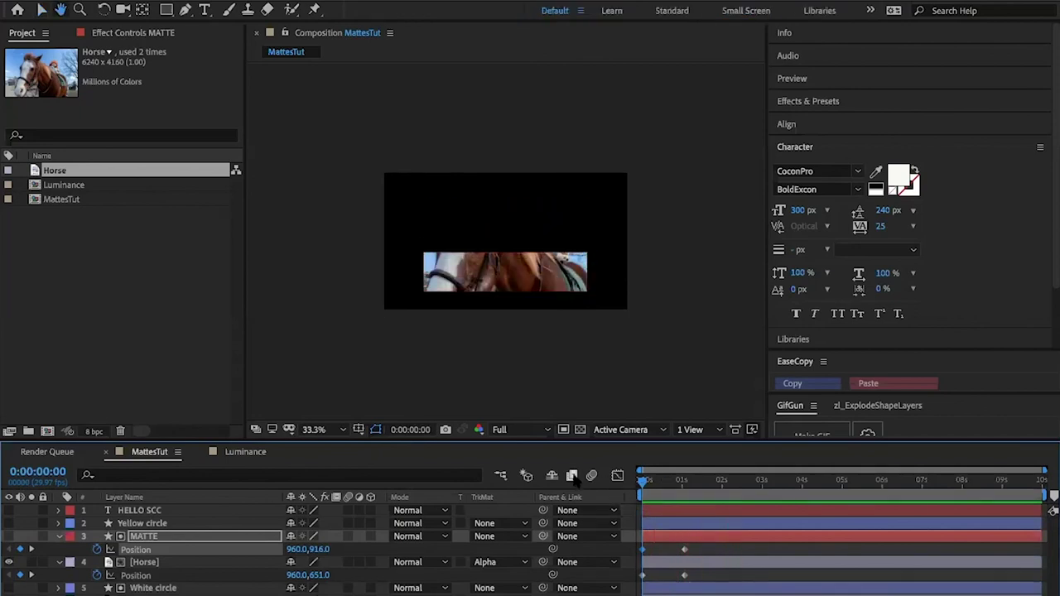
pyautogui.press('space')
pyautogui.click(668, 481)
pyautogui.moveTo(668, 481); pyautogui.dragTo(607, 481)
pyautogui.press('space')
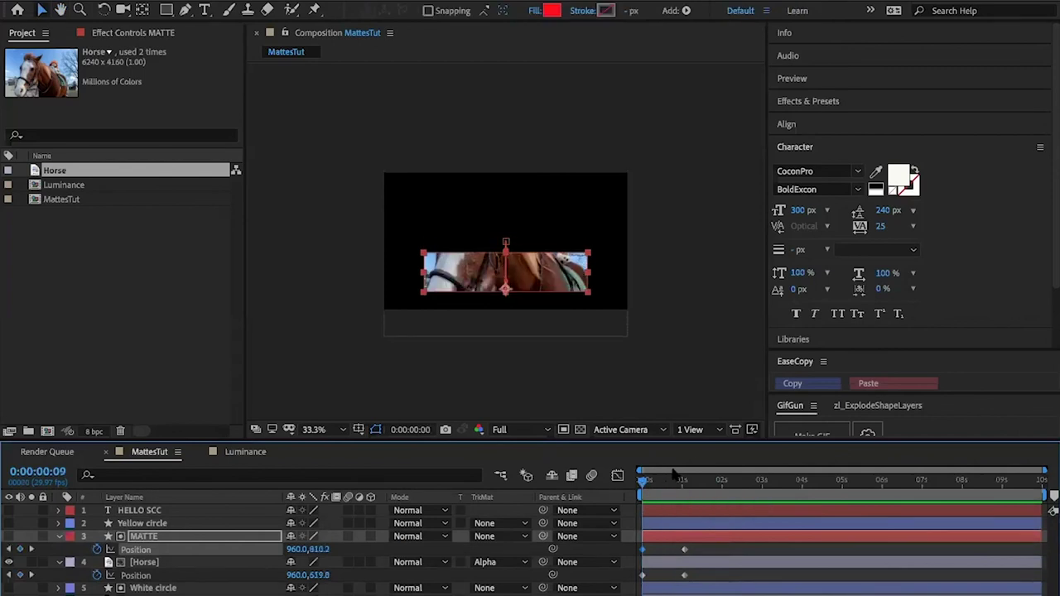
pyautogui.moveTo(678, 479); pyautogui.dragTo(639, 477)
# Apply Easy Ease to all MATTE and Horse Position keyframes, check their curves in the graph editor and preview the animation.
pyautogui.moveTo(702, 546); pyautogui.dragTo(626, 595)
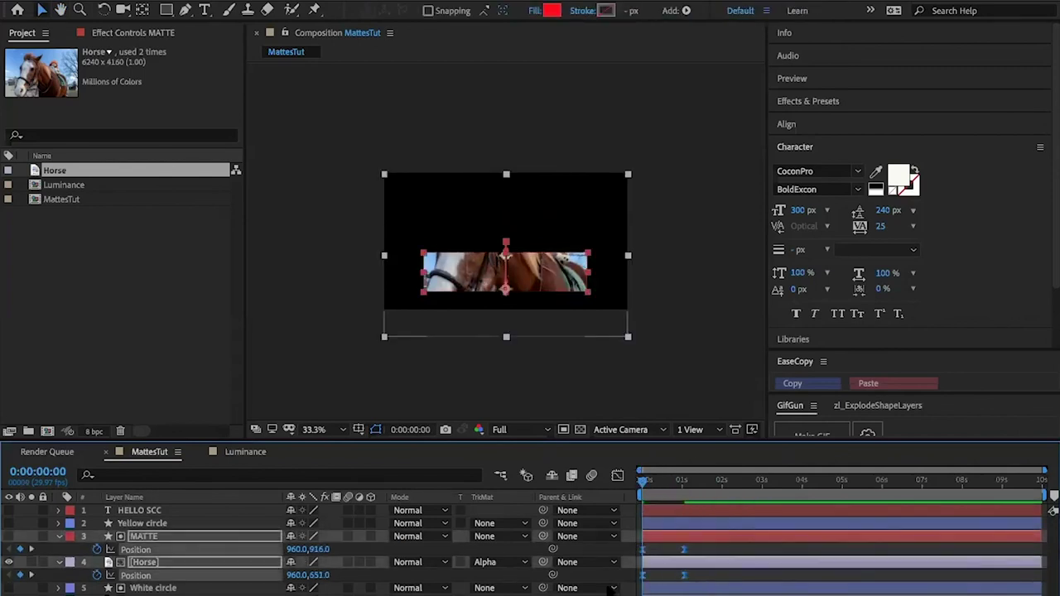
pyautogui.click(617, 476)
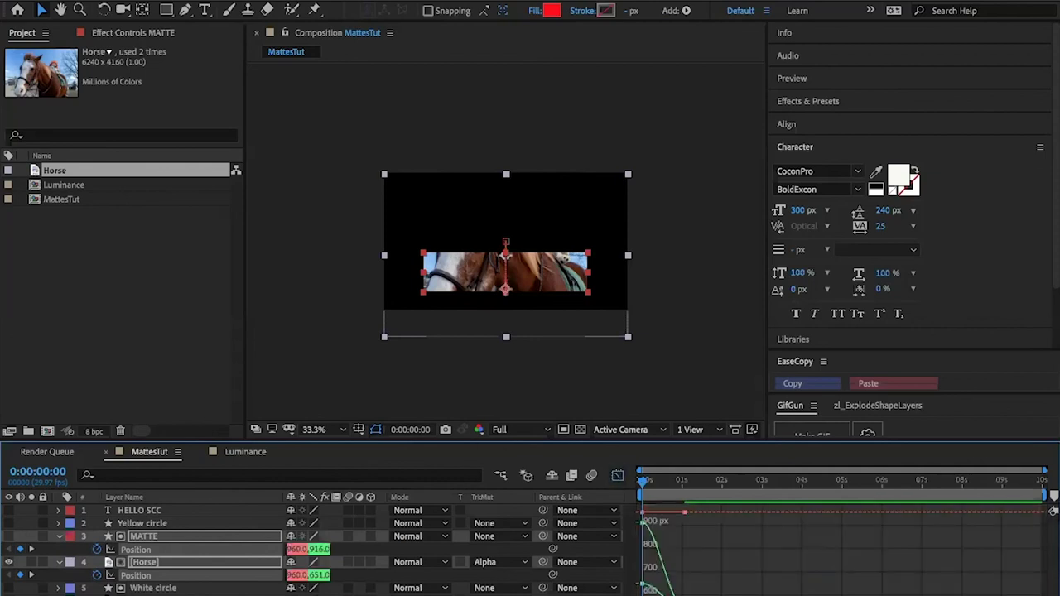
pyautogui.press('F2')
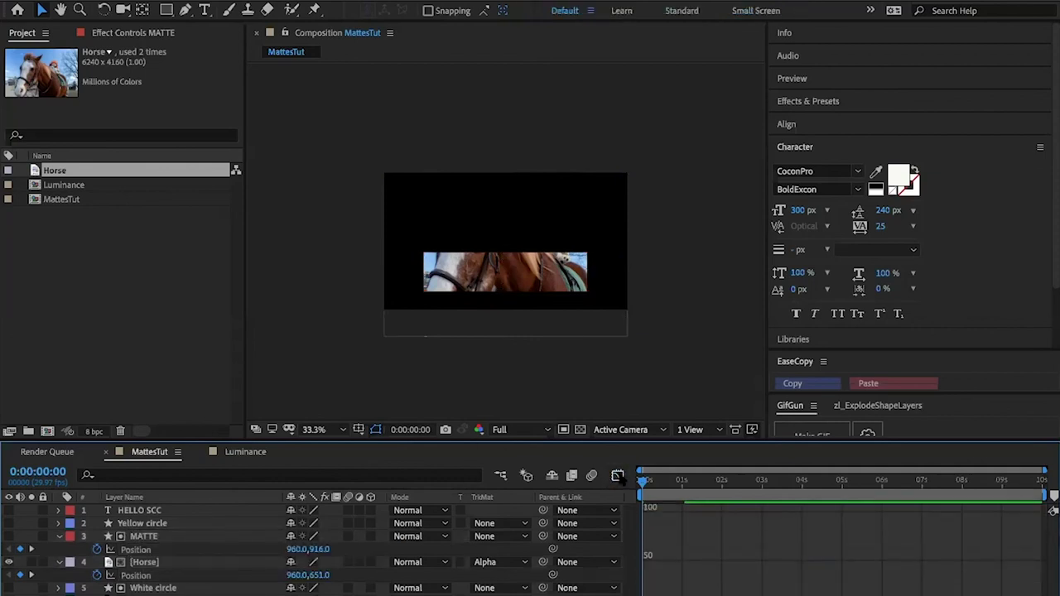
pyautogui.click(617, 475)
pyautogui.moveTo(658, 480)
pyautogui.mouseDown()
pyautogui.moveTo(667, 480)
pyautogui.moveTo(642, 487)
pyautogui.mouseUp()
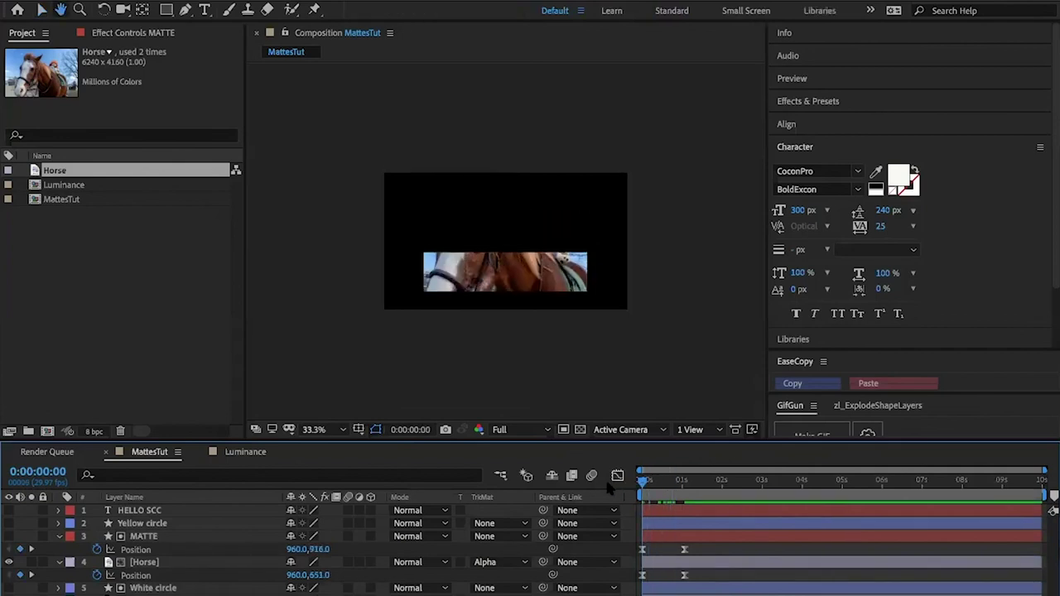
pyautogui.press('space')
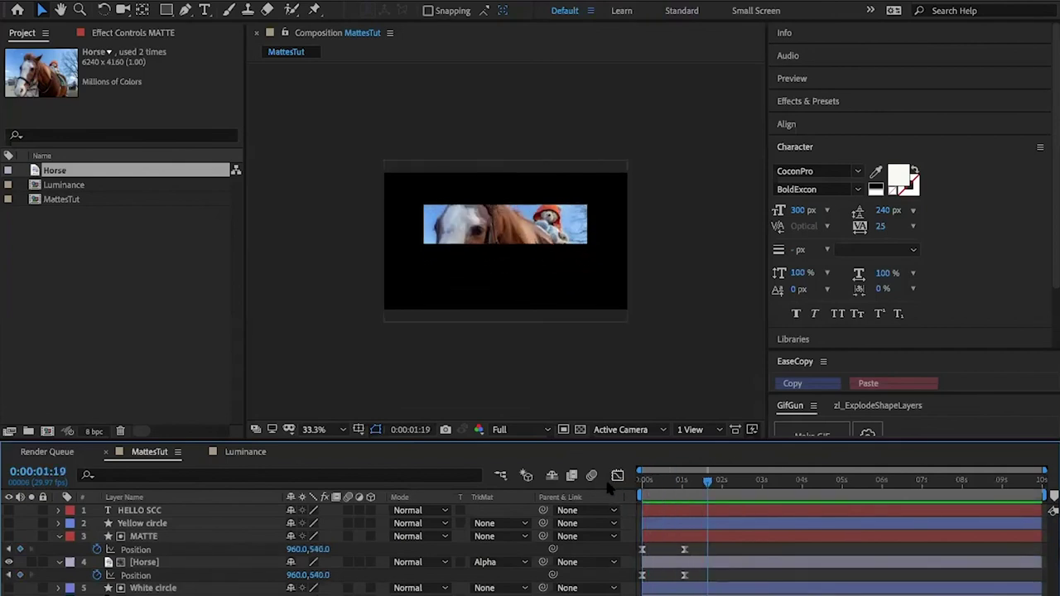